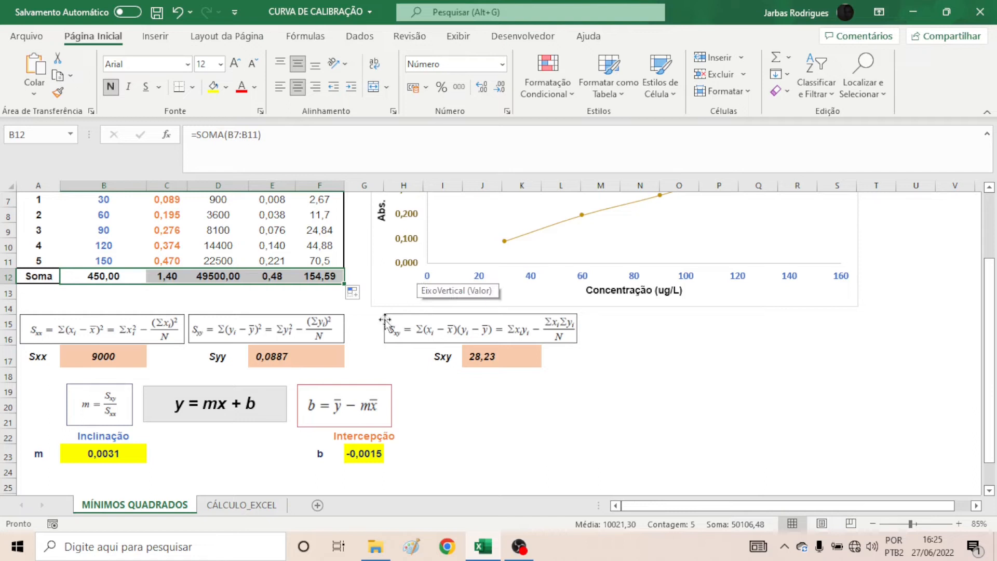
- Enter the fitted line equation y=0,0031x-0,0015 as text in cell B24, below the slope value
{"action": "left_click", "coordinate": [367, 453]}
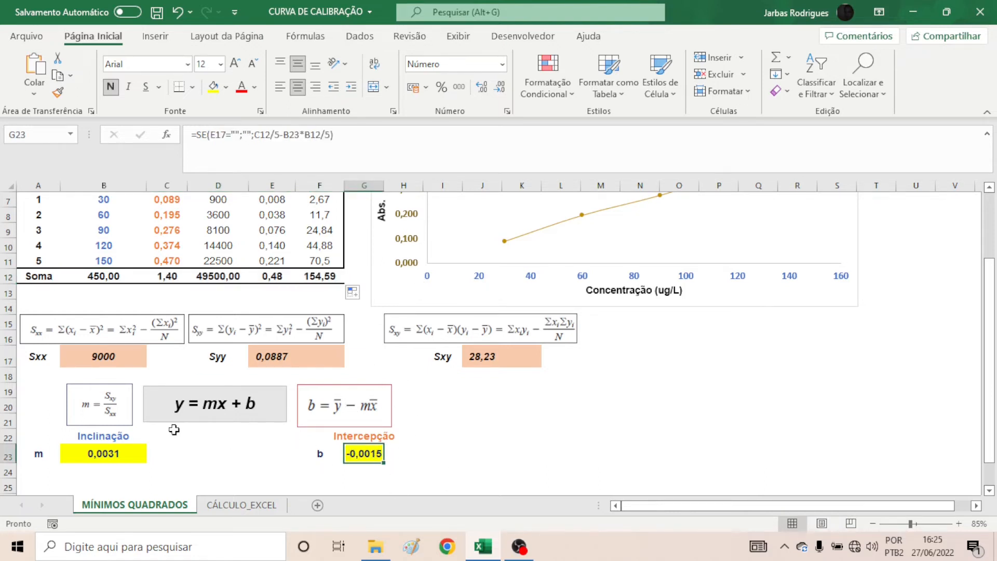
{"action": "left_click", "coordinate": [134, 473]}
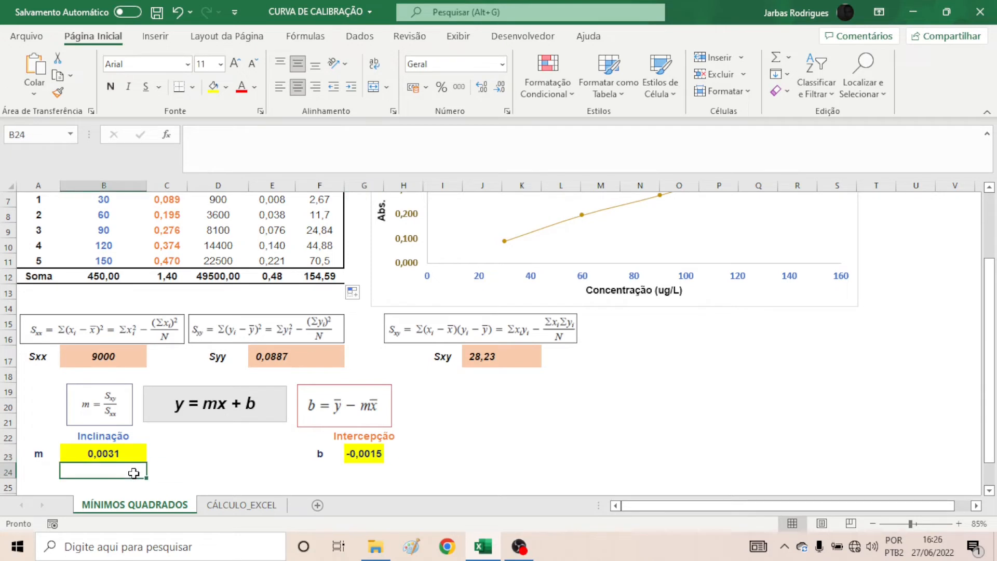
{"action": "type", "text": "y=0,"}
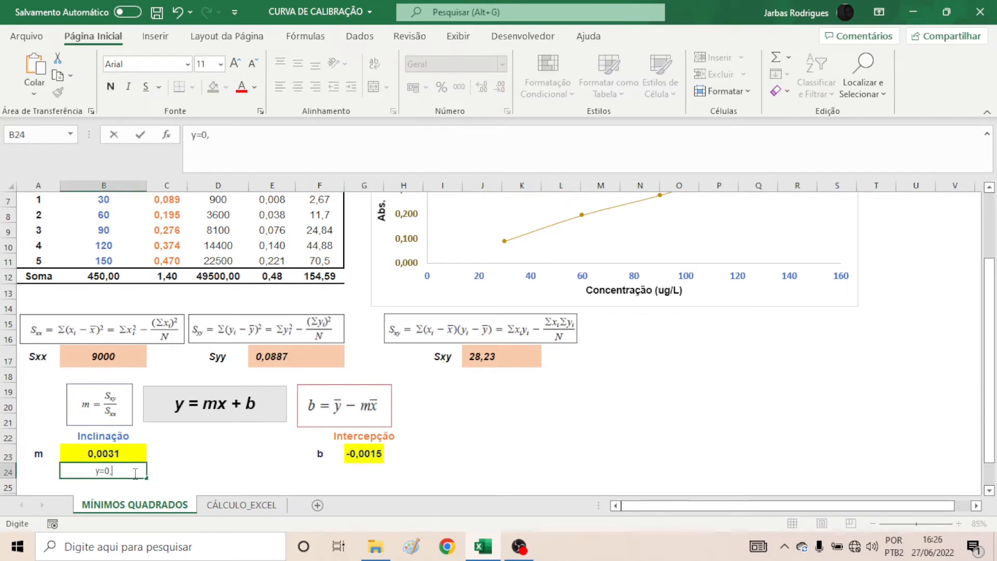
{"action": "type", "text": "0031x-0,0015"}
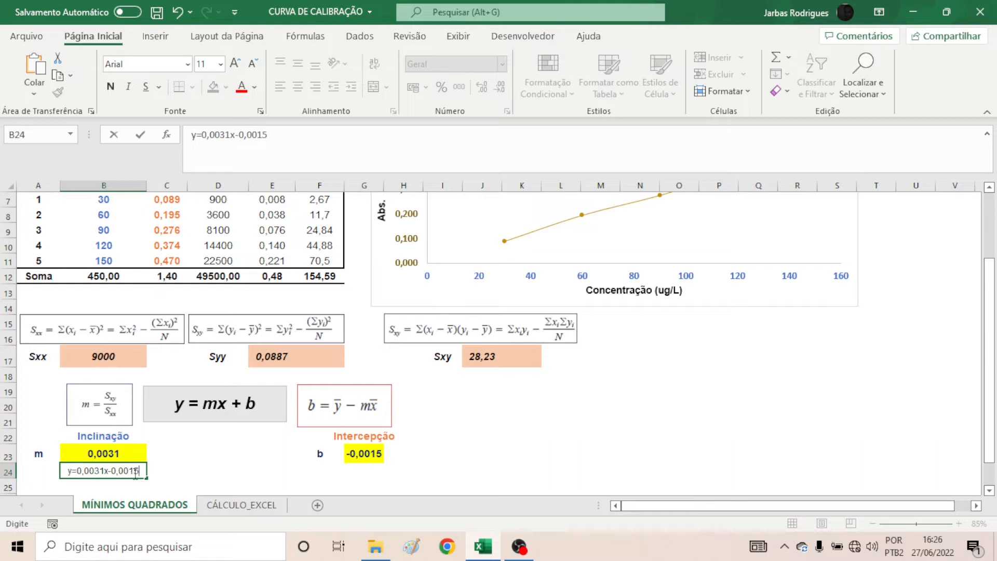
{"action": "key", "text": "Return"}
{"action": "left_click", "coordinate": [129, 471]}
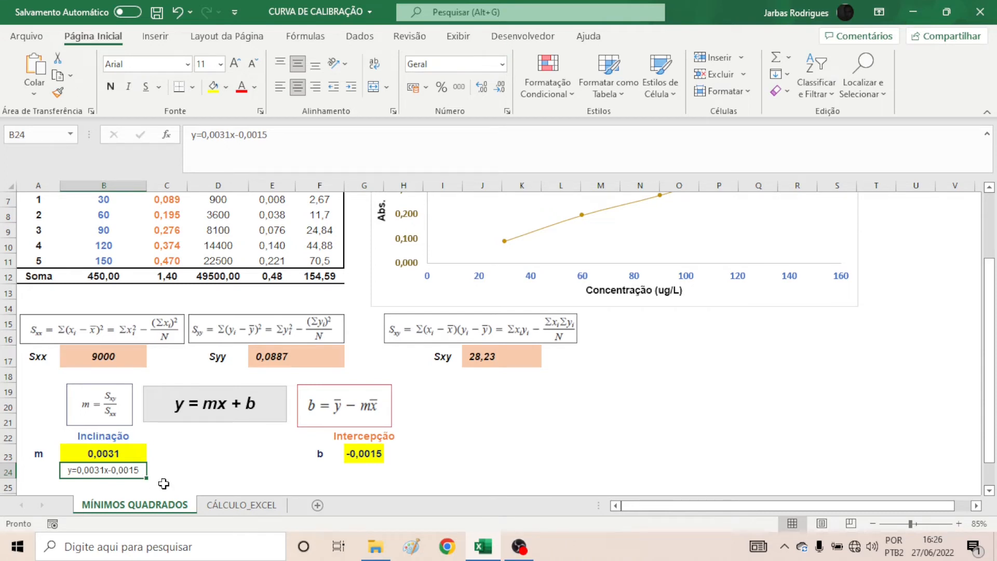
- On the CÁLCULO_EXCEL sheet, calculate the slope in C11 with =INCLINAÇÃO(D4:D8;C4:C8)
{"action": "left_click", "coordinate": [237, 506]}
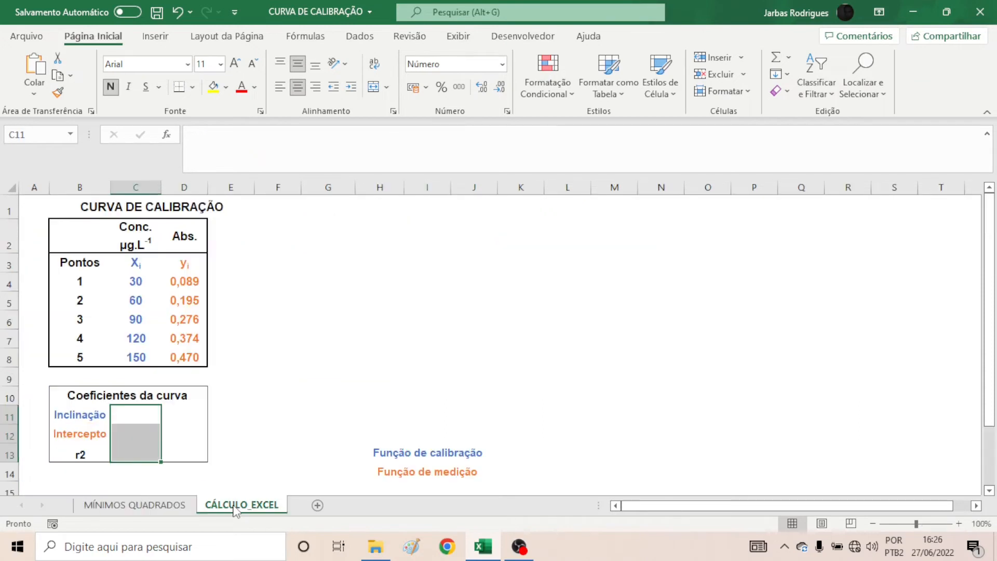
{"action": "left_click", "coordinate": [132, 418]}
{"action": "type", "text": "="}
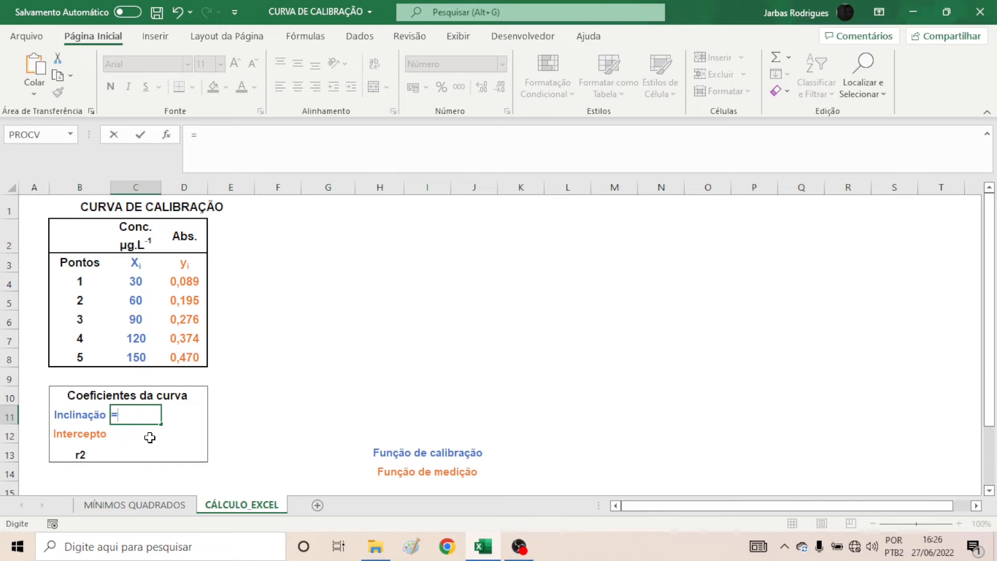
{"action": "type", "text": "incl"}
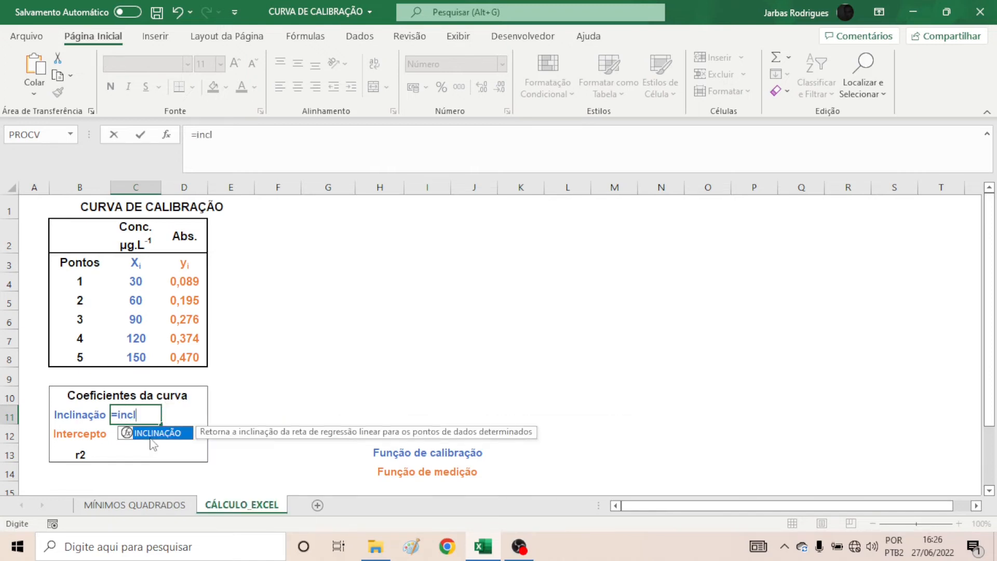
{"action": "double_click", "coordinate": [156, 434]}
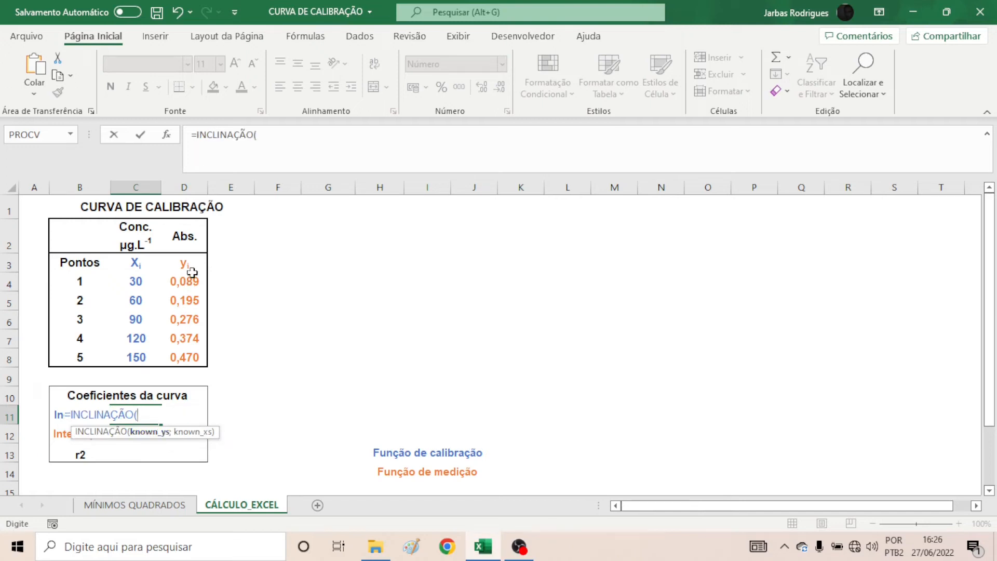
{"action": "left_click_drag", "start_coordinate": [189, 281], "coordinate": [193, 351]}
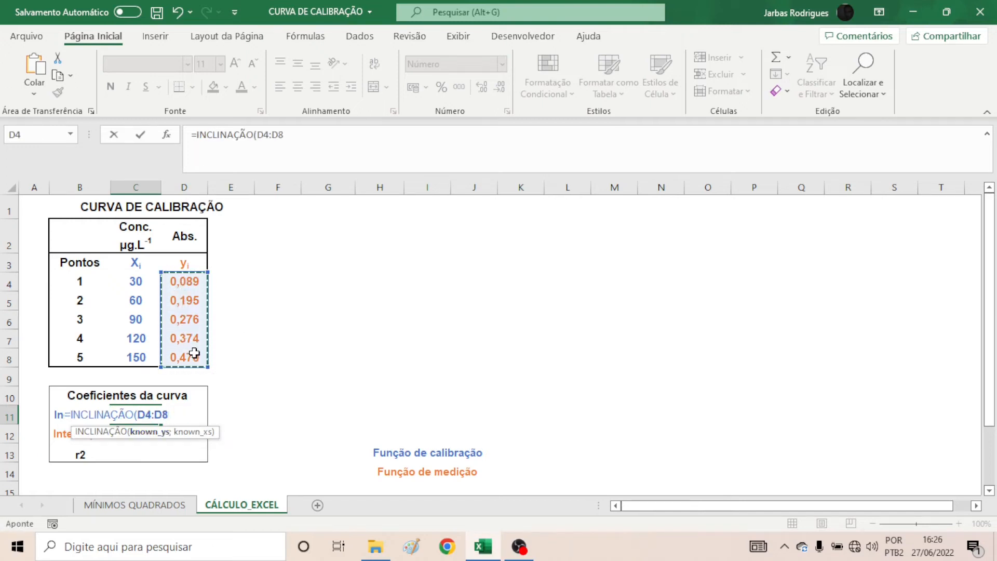
{"action": "type", "text": ";"}
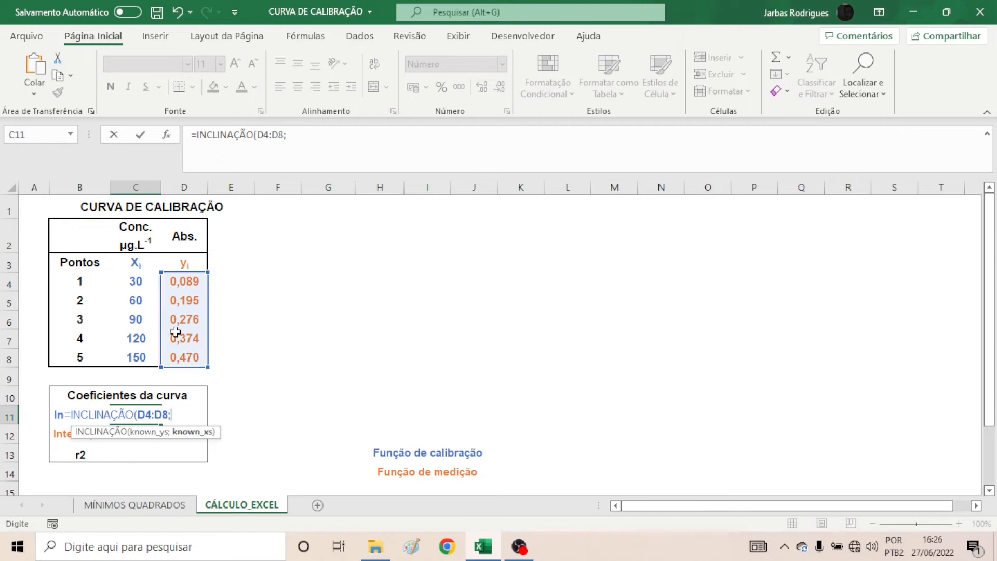
{"action": "left_click_drag", "start_coordinate": [136, 281], "coordinate": [138, 354]}
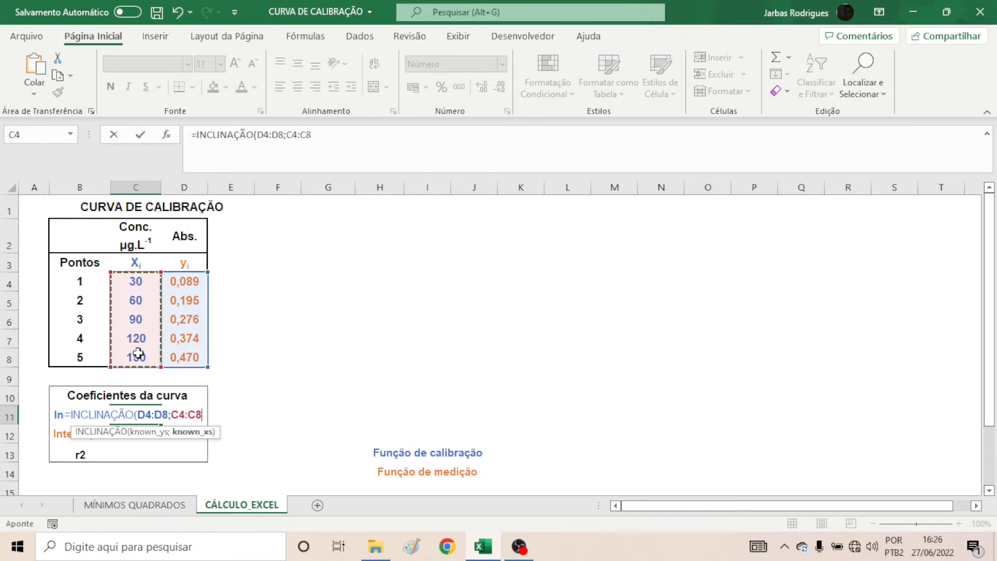
{"action": "type", "text": ")"}
{"action": "key", "text": "Return"}
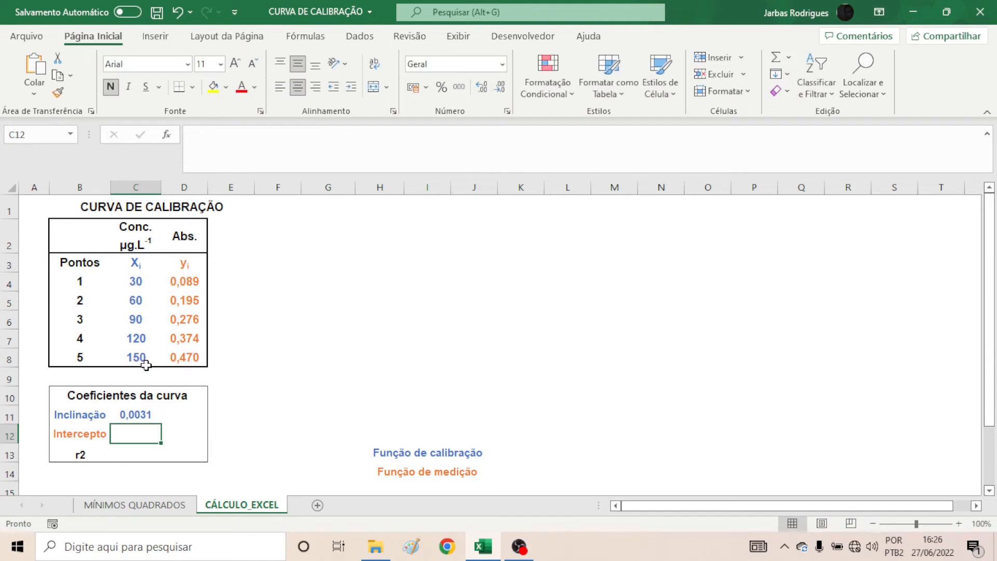
- Calculate the intercept in C12 with INCEPÇÃO's regression function, =INTERCEPÇÃO(D4:D8;C4:C8)
{"action": "type", "text": "="}
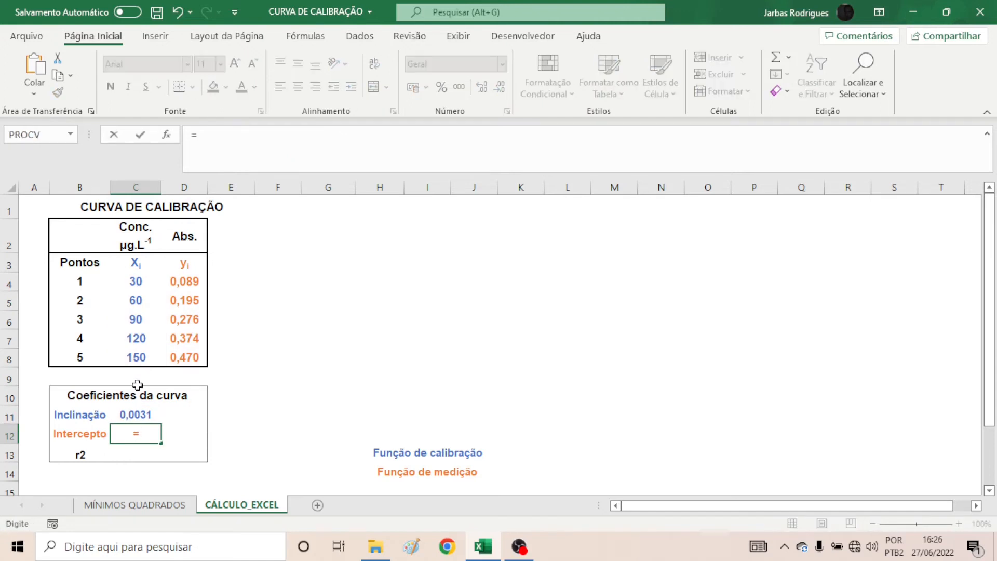
{"action": "type", "text": "inter"}
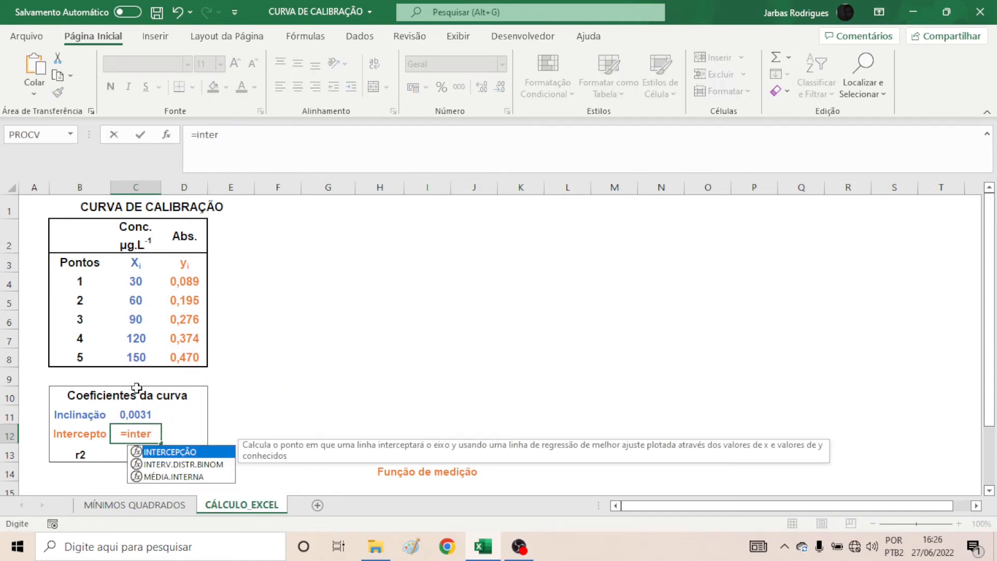
{"action": "double_click", "coordinate": [167, 453]}
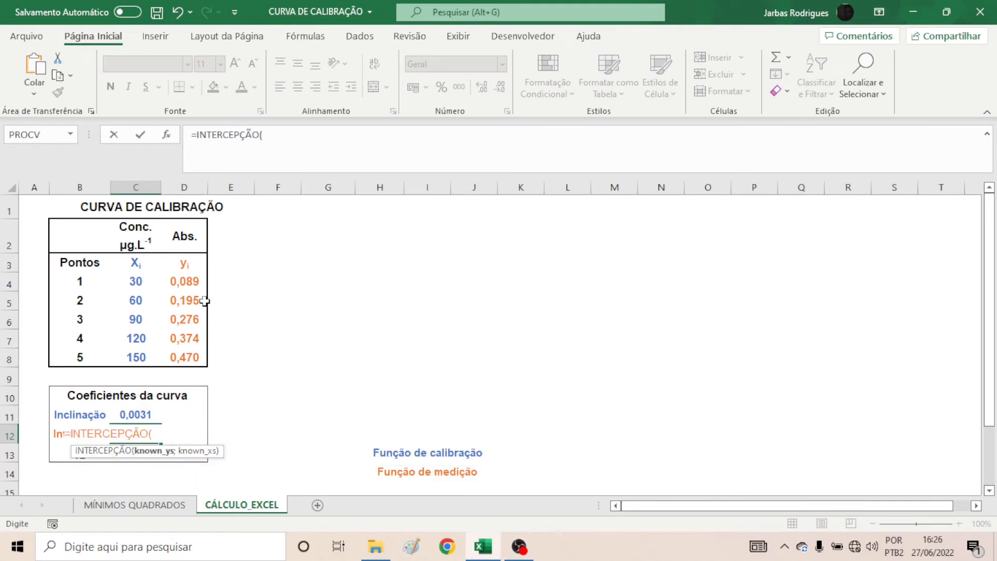
{"action": "left_click_drag", "start_coordinate": [184, 284], "coordinate": [201, 358]}
{"action": "type", "text": ";"}
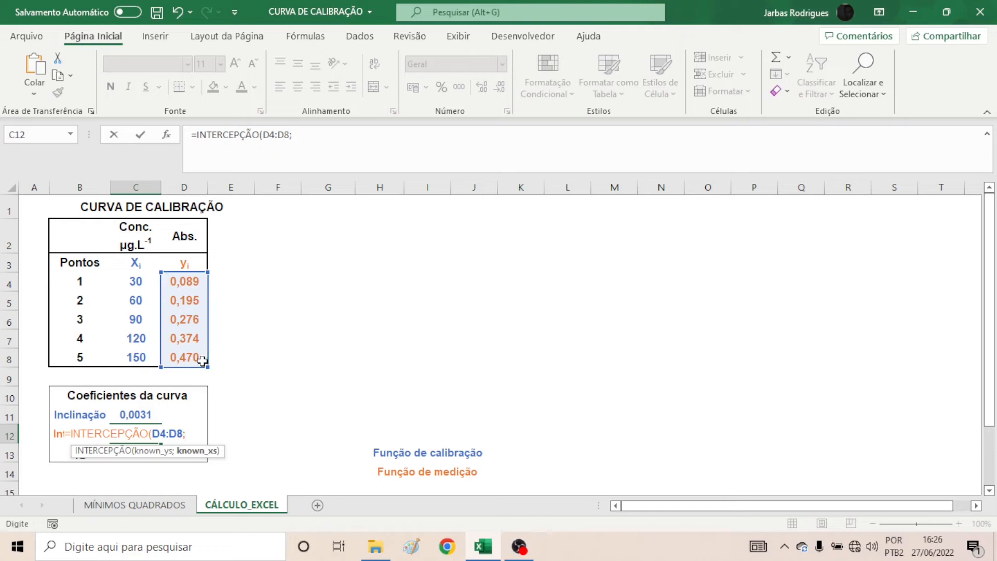
{"action": "left_click_drag", "start_coordinate": [134, 283], "coordinate": [145, 350]}
{"action": "type", "text": ")"}
{"action": "key", "text": "Return"}
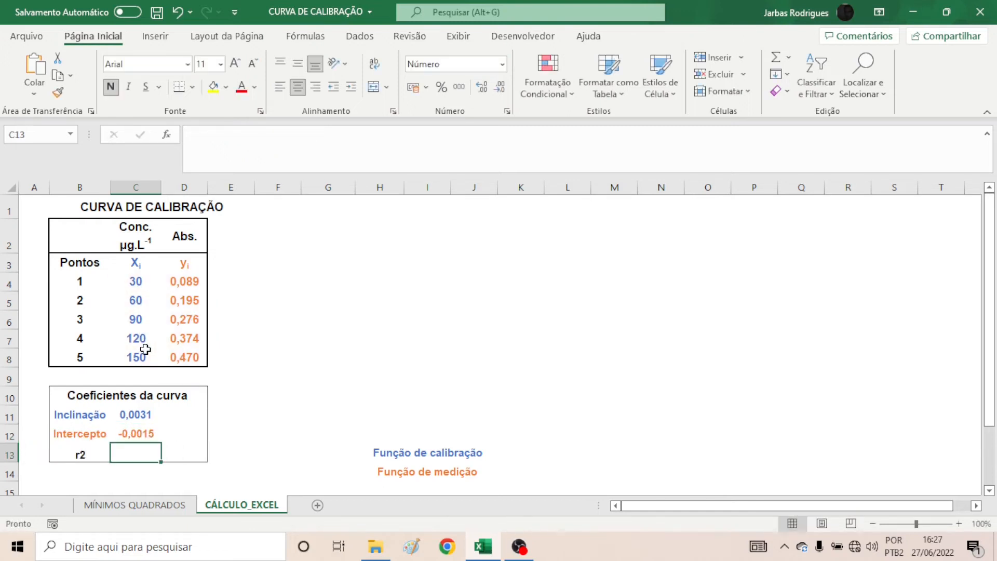
{"action": "left_click", "coordinate": [150, 433]}
- Calculate the r2 coefficient in C13 with =RQUAD(D4:D8;C4:C8)
{"action": "left_click", "coordinate": [127, 456]}
{"action": "left_click", "coordinate": [81, 452]}
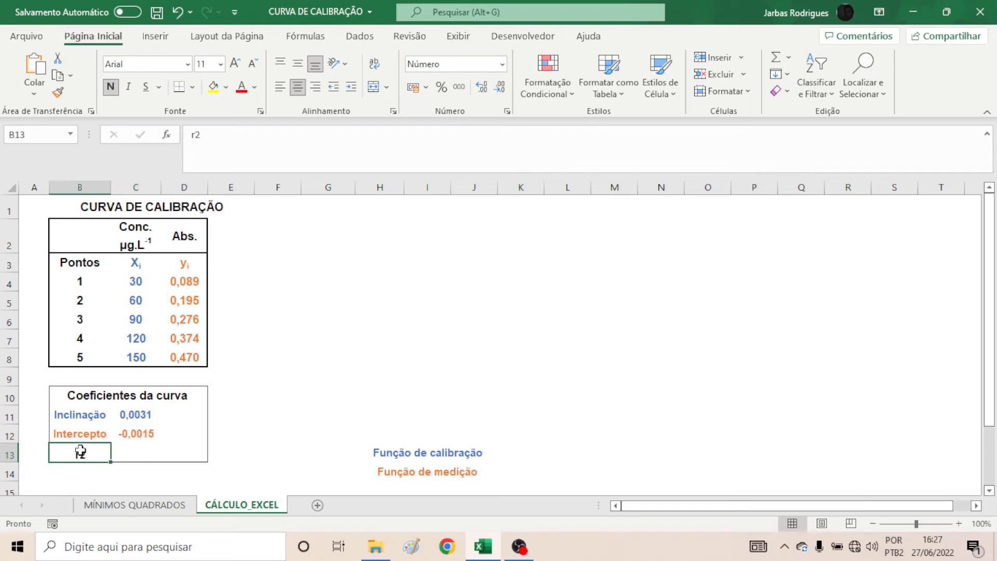
{"action": "left_click", "coordinate": [130, 452]}
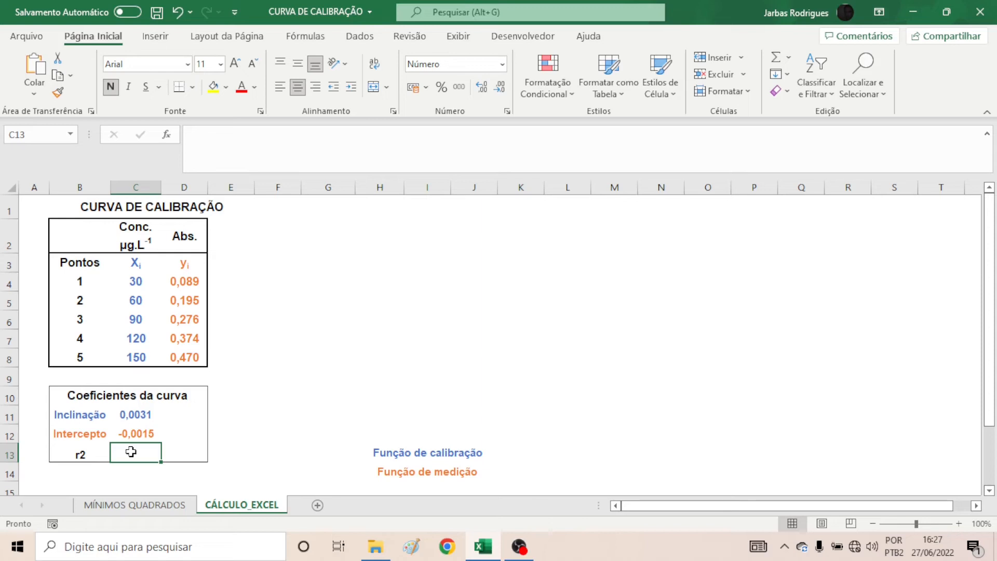
{"action": "type", "text": "=rqua"}
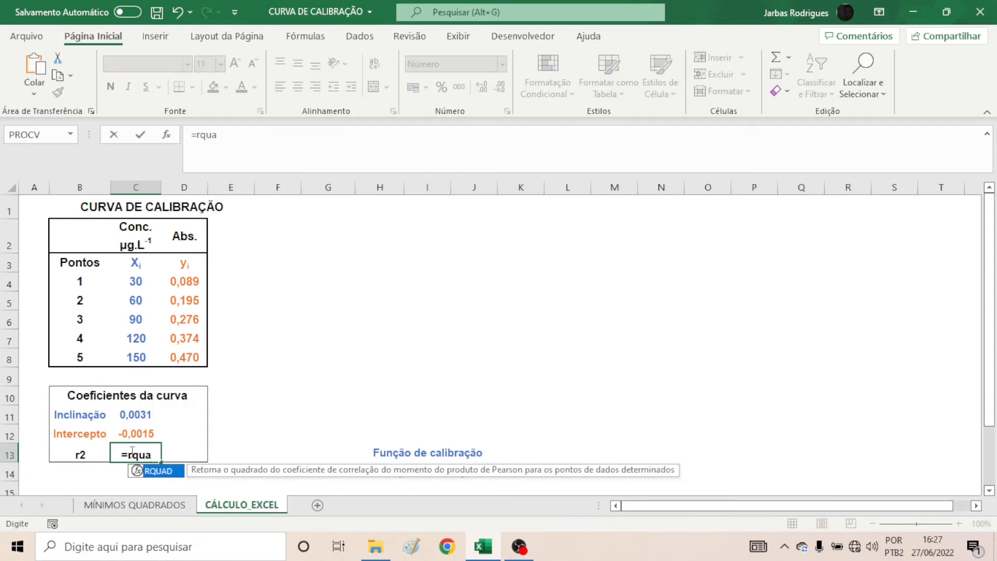
{"action": "double_click", "coordinate": [161, 470]}
{"action": "left_click_drag", "start_coordinate": [193, 282], "coordinate": [198, 356]}
{"action": "type", "text": ";"}
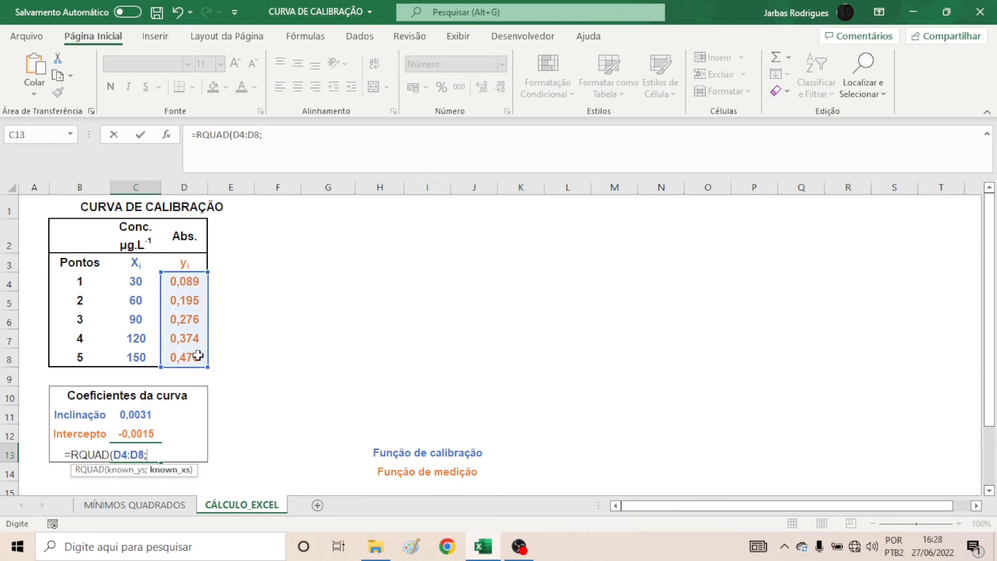
{"action": "left_click_drag", "start_coordinate": [138, 282], "coordinate": [146, 359]}
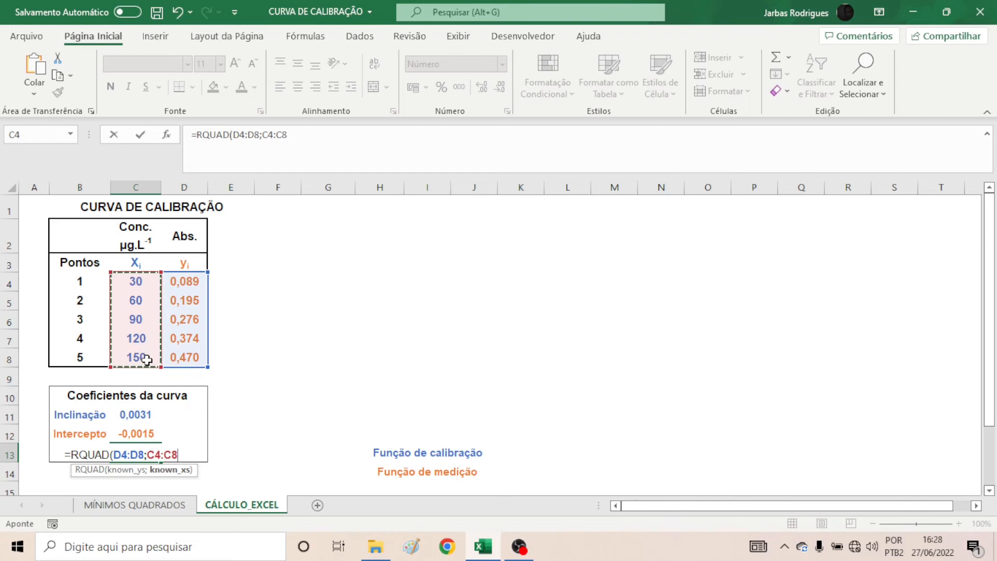
{"action": "key", "text": "Return"}
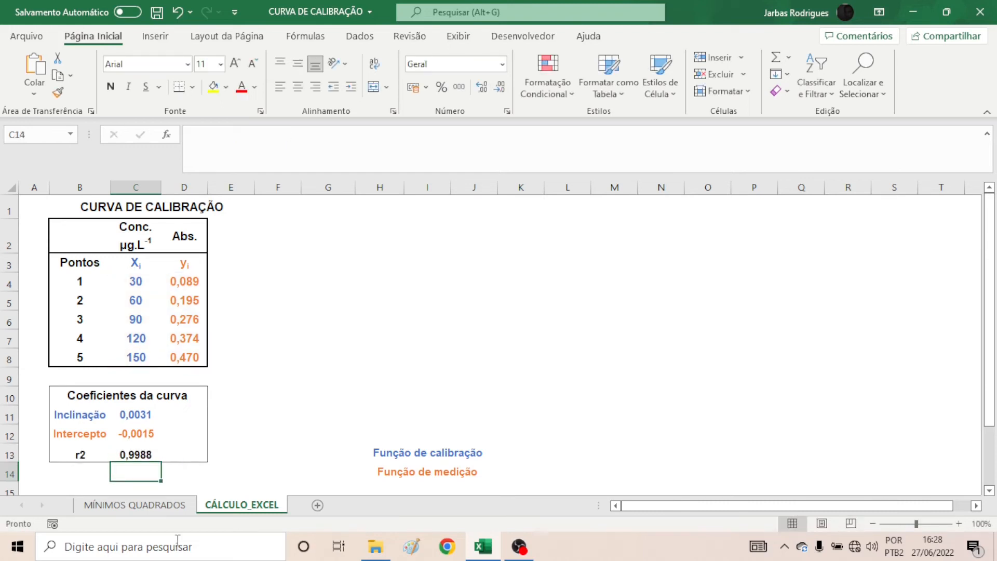
{"action": "left_click", "coordinate": [155, 453]}
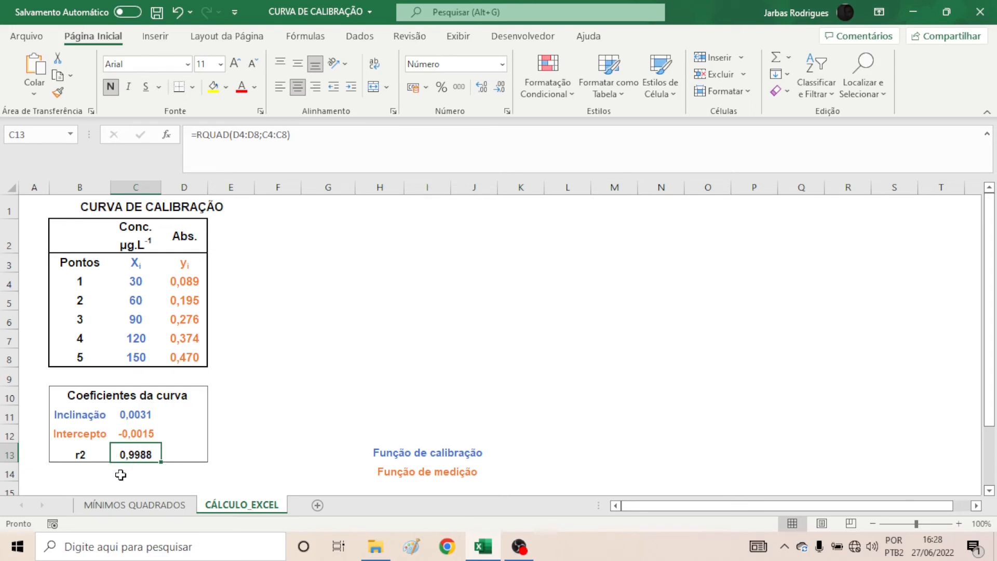
- Insert a markers-only scatter chart of the concentration and absorbance data in C4:D8 and position it just above the Função de calibração label
{"action": "left_click", "coordinate": [359, 317]}
{"action": "left_click", "coordinate": [154, 36]}
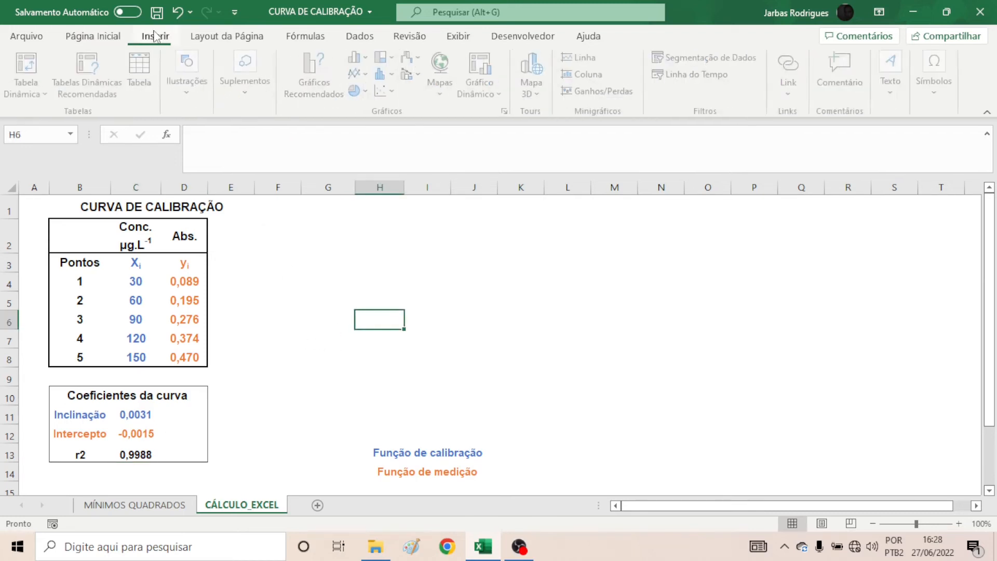
{"action": "left_click", "coordinate": [128, 282]}
{"action": "left_click_drag", "start_coordinate": [128, 282], "coordinate": [179, 355]}
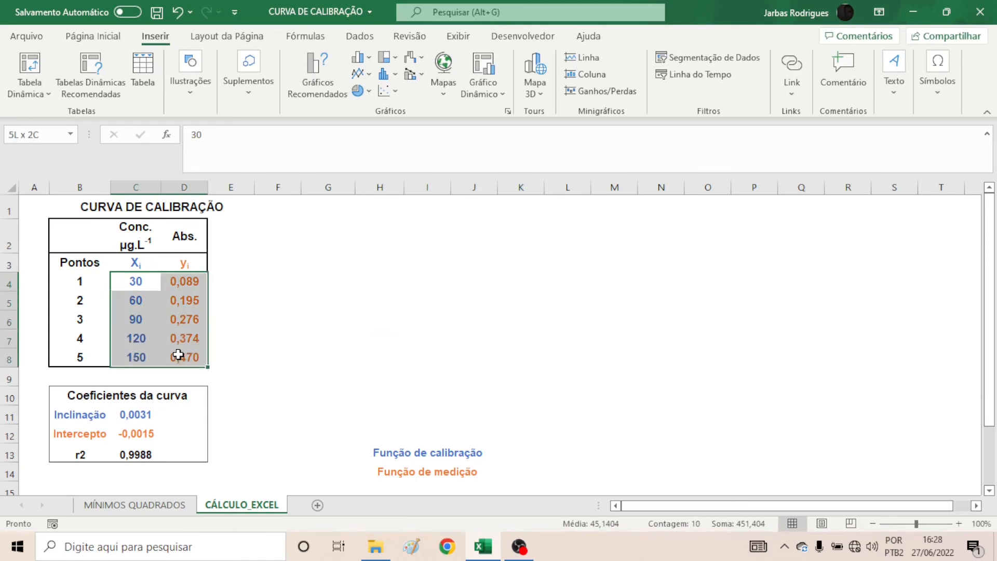
{"action": "left_click_drag", "start_coordinate": [178, 356], "coordinate": [178, 355]}
{"action": "left_click", "coordinate": [387, 92]}
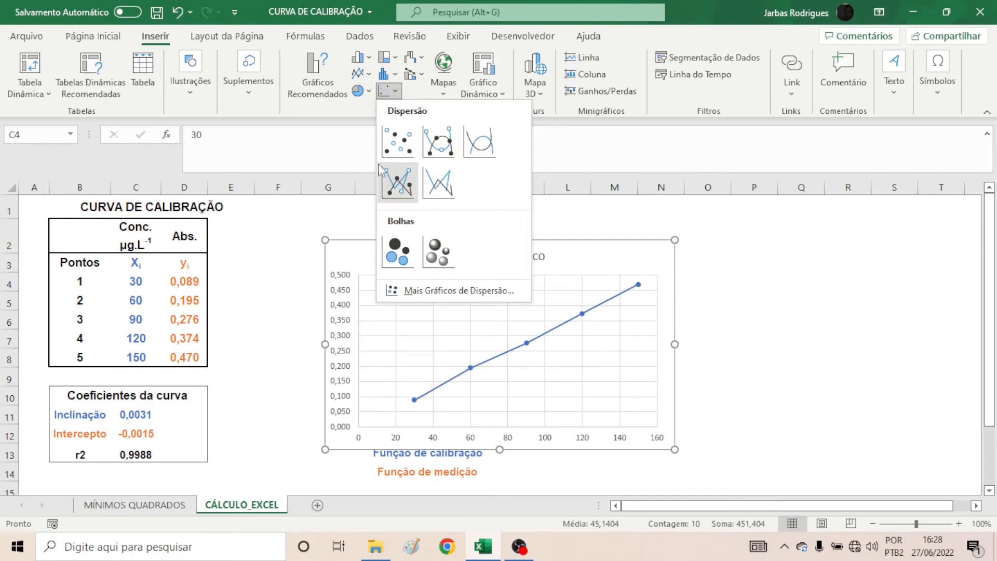
{"action": "left_click", "coordinate": [398, 143]}
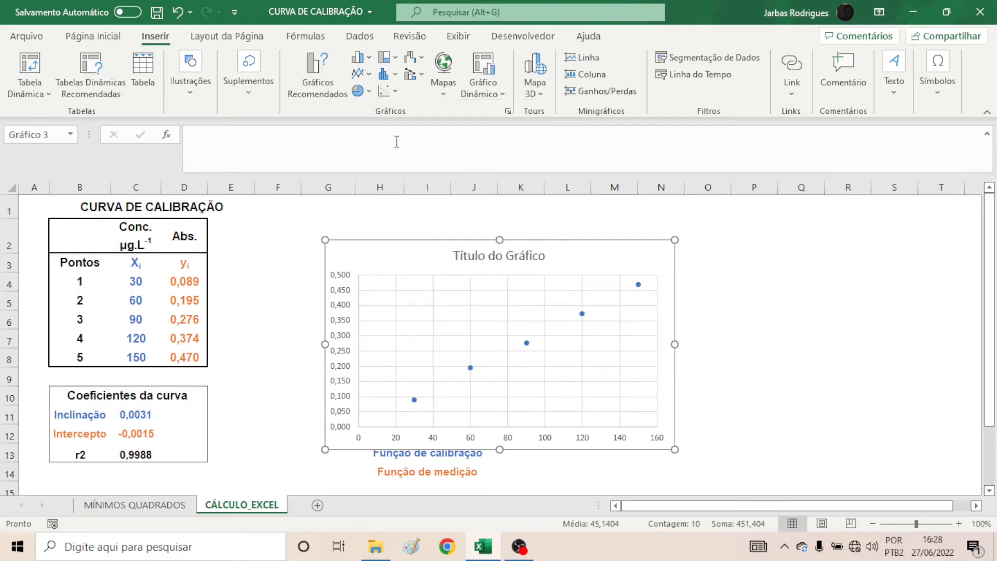
{"action": "left_click_drag", "start_coordinate": [403, 256], "coordinate": [394, 245]}
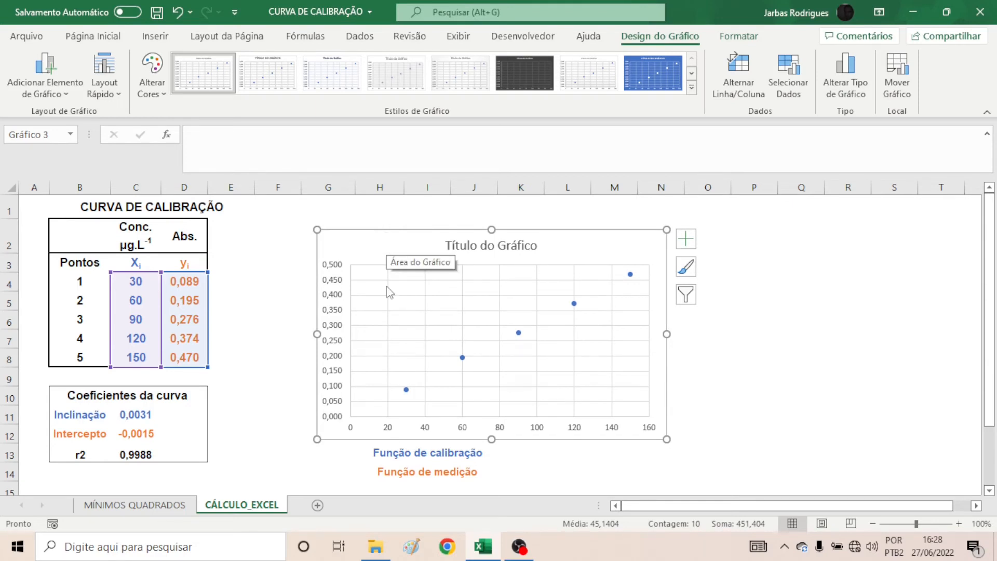
- Add a linear trendline to the chart's data series and display its equation on the chart
{"action": "left_click", "coordinate": [463, 359]}
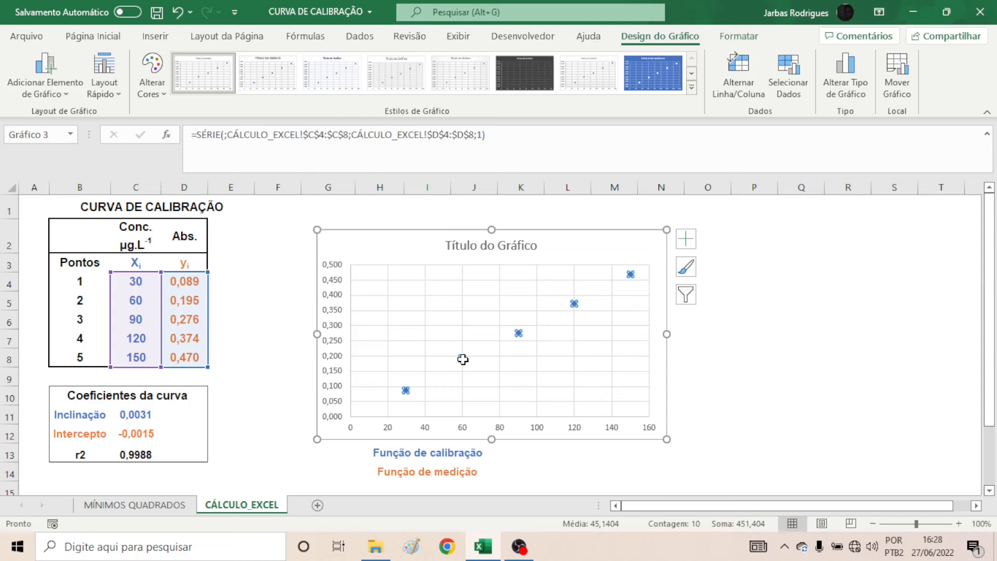
{"action": "right_click", "coordinate": [463, 359]}
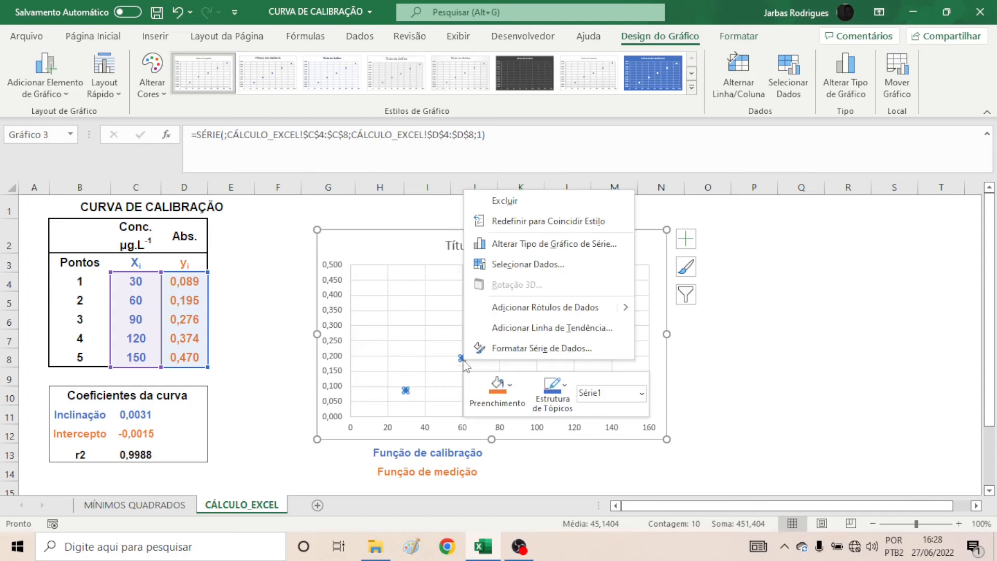
{"action": "left_click", "coordinate": [506, 329]}
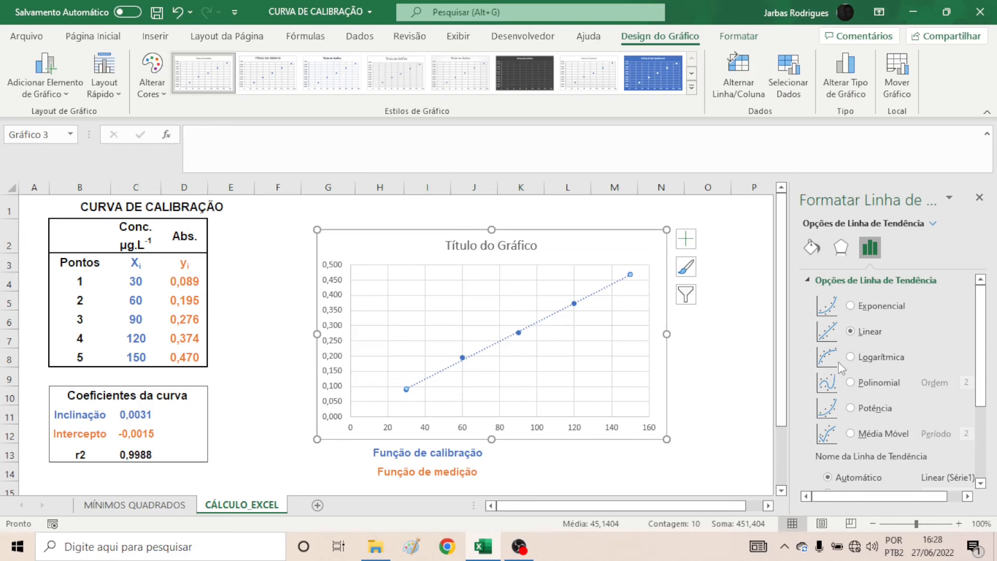
{"action": "scroll", "coordinate": [862, 366], "scroll_direction": "down", "scroll_amount": 3}
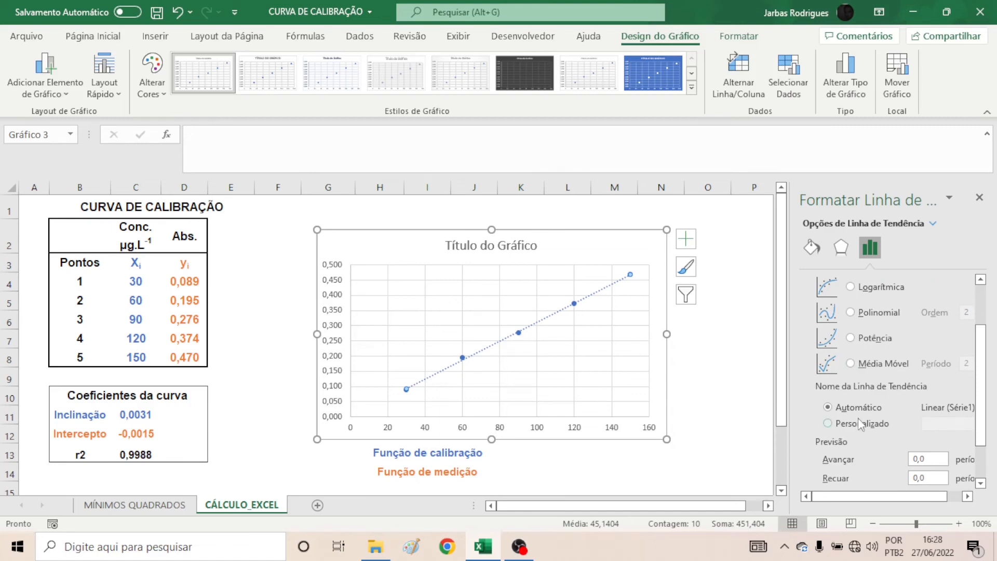
{"action": "scroll", "coordinate": [862, 432], "scroll_direction": "down", "scroll_amount": 3}
{"action": "left_click", "coordinate": [820, 459]}
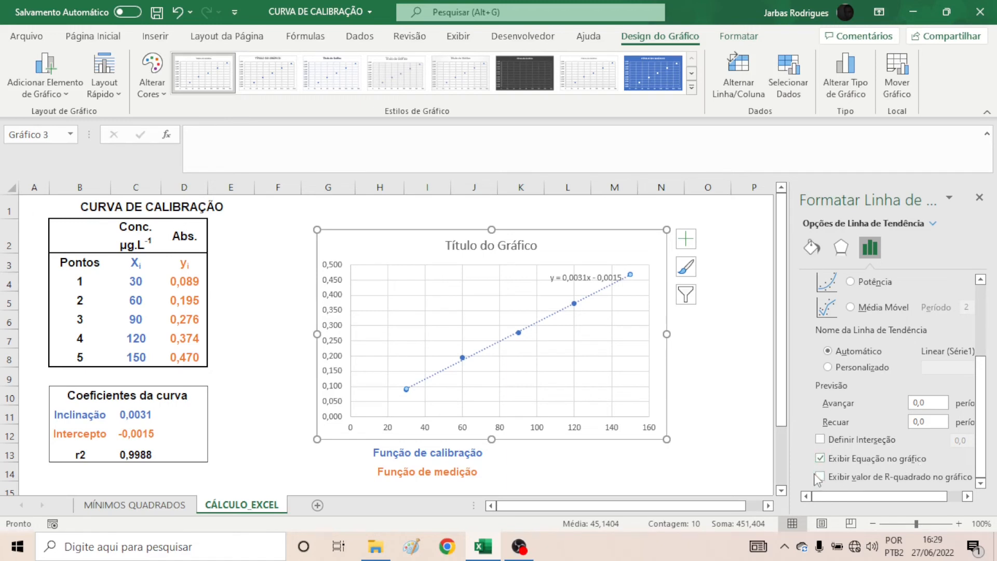
- Display the trendline's R-squared value on the chart and close the trendline formatting options
{"action": "left_click", "coordinate": [821, 476]}
{"action": "left_click", "coordinate": [979, 198]}
- Copy the equation y = 0,0031x - 0,0015 from the chart's trendline label into K13 and align it vertically to the middle
{"action": "left_click", "coordinate": [580, 278]}
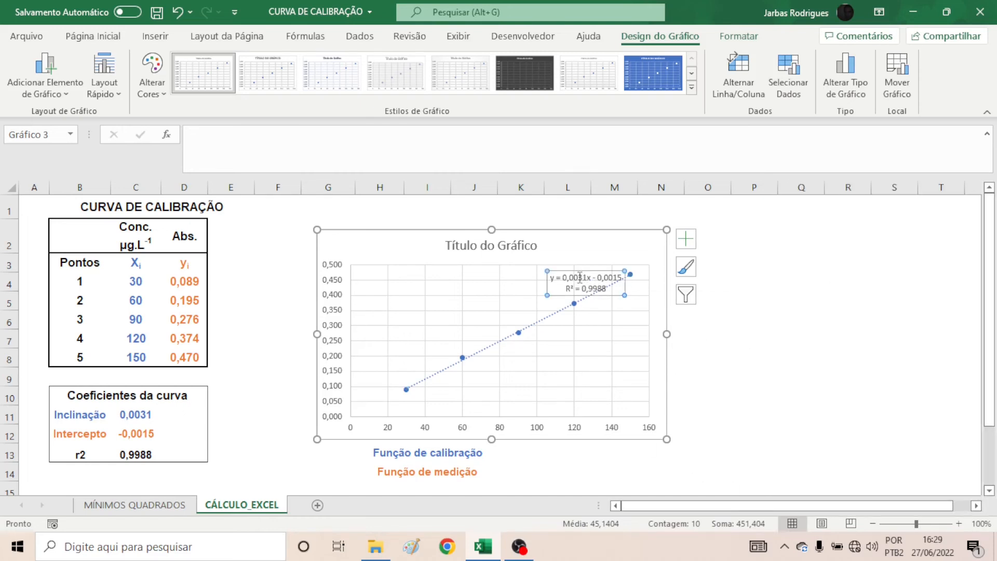
{"action": "left_click_drag", "start_coordinate": [551, 278], "coordinate": [628, 279]}
{"action": "key", "text": "ctrl+c"}
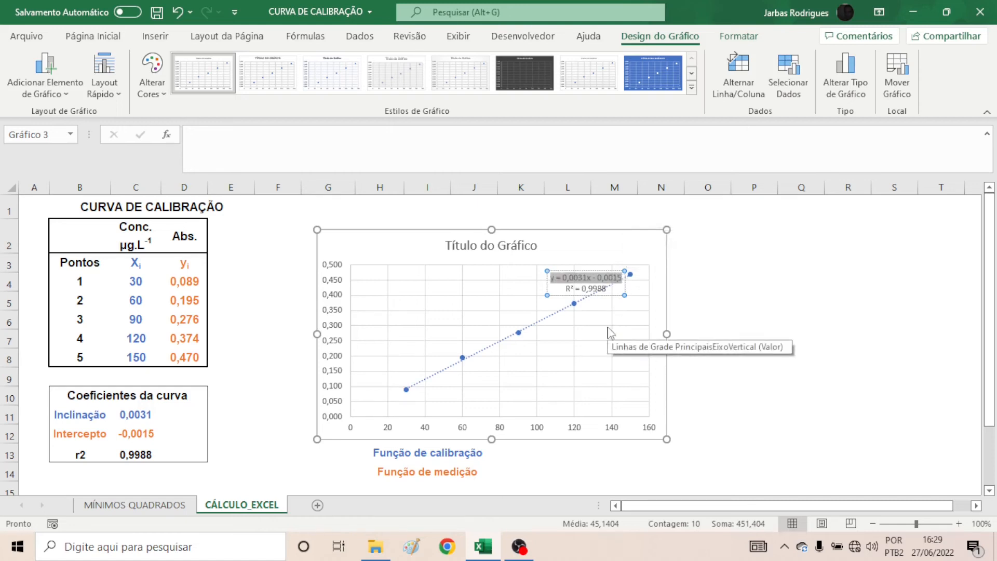
{"action": "left_click", "coordinate": [519, 454]}
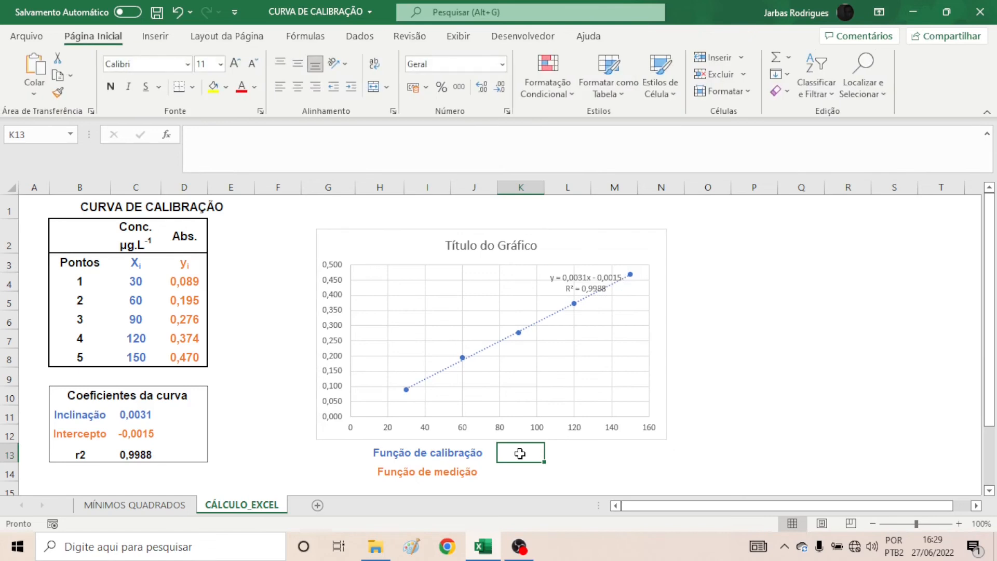
{"action": "key", "text": "ctrl+v"}
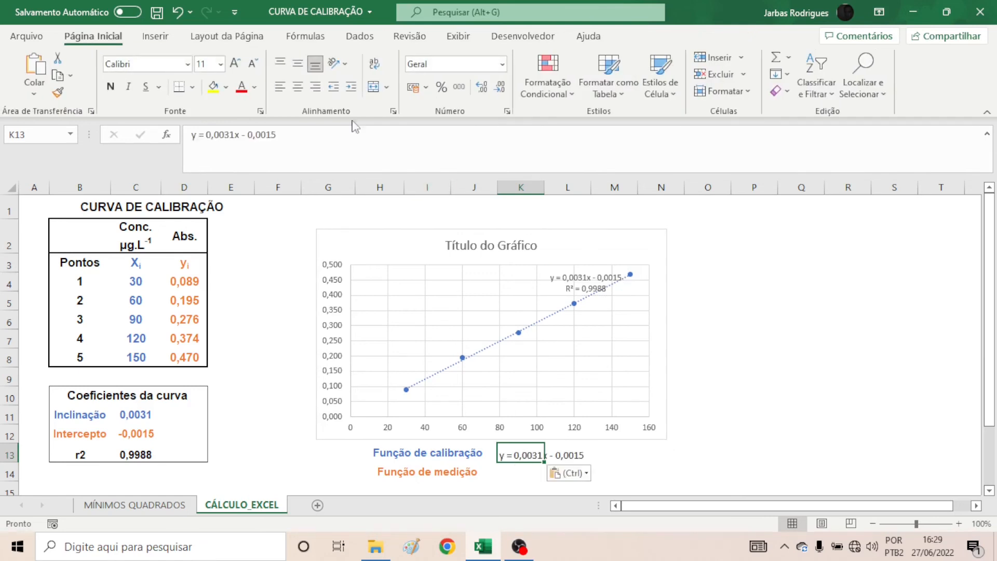
{"action": "left_click", "coordinate": [298, 67]}
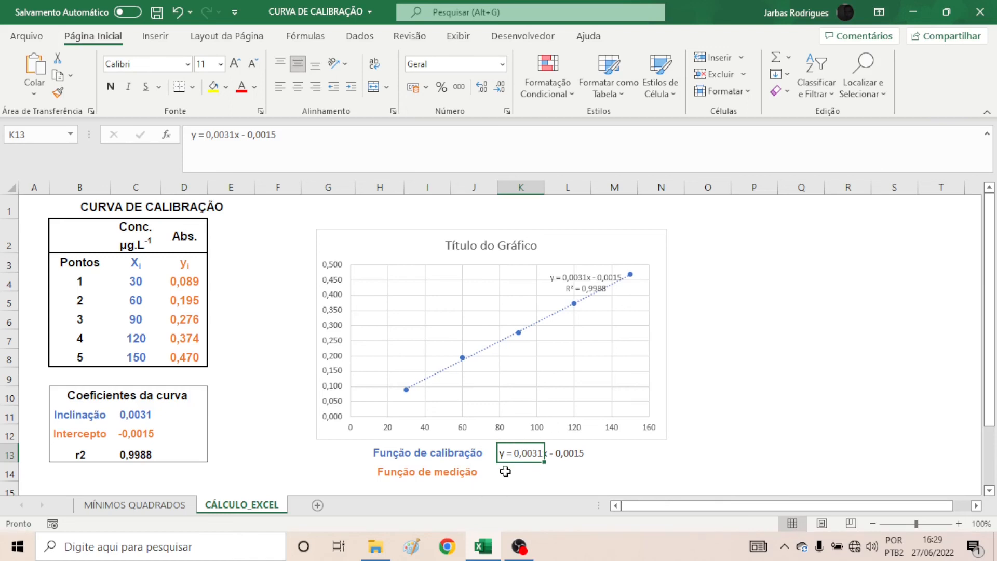
- Enter the measurement function x=(y+0,0015)/0,0031 as text in K14, beside Função de medição
{"action": "left_click", "coordinate": [505, 471]}
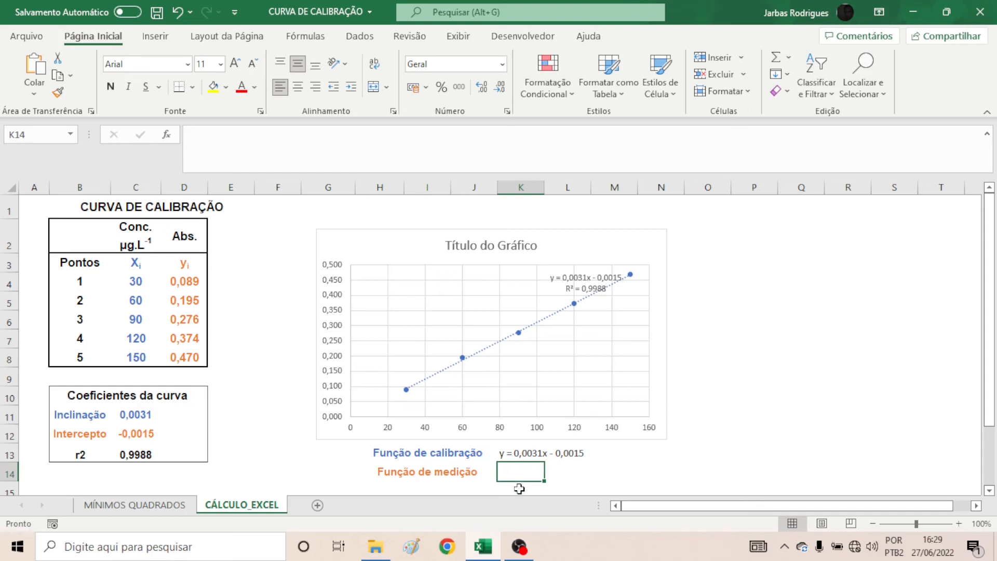
{"action": "type", "text": "x"}
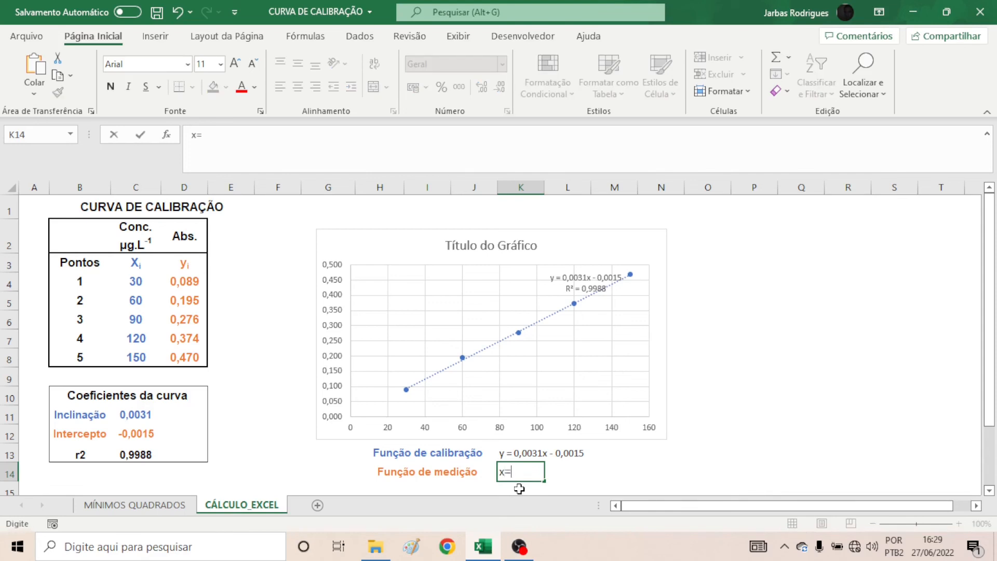
{"action": "type", "text": "=(y"}
{"action": "type", "text": "+0,0015)/"}
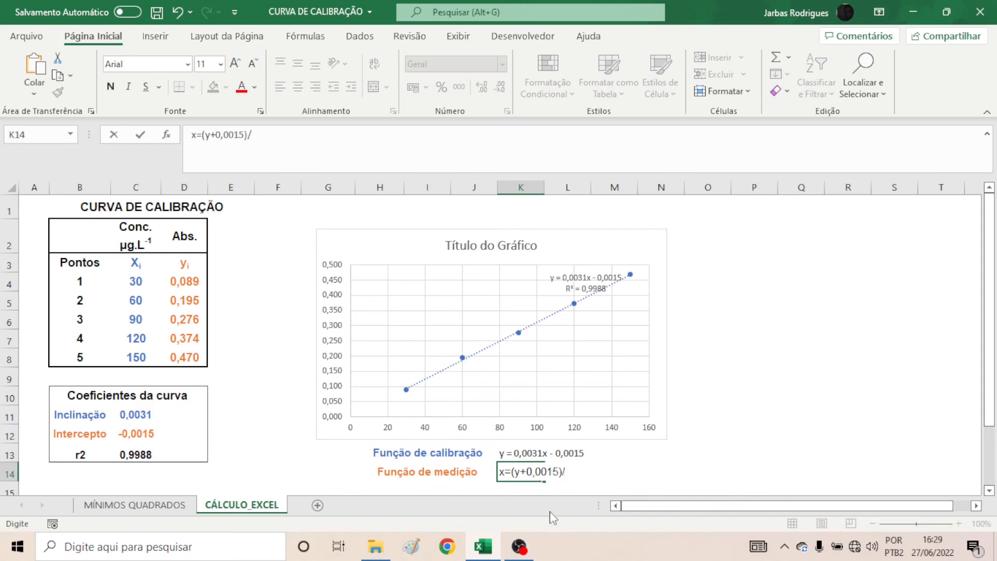
{"action": "type", "text": "0,0031"}
{"action": "key", "text": "Return"}
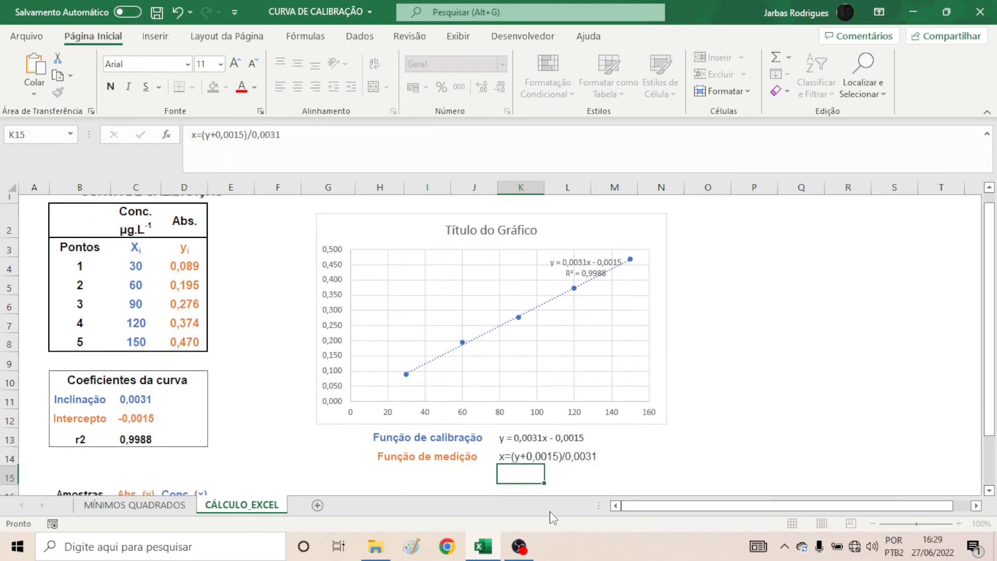
{"action": "left_click", "coordinate": [516, 447]}
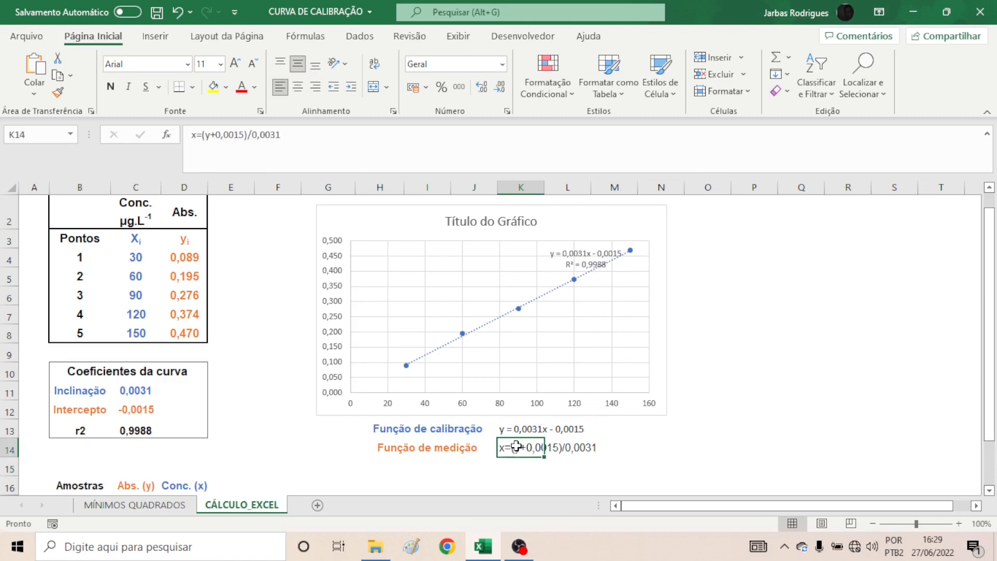
- Calculate the concentration of sample 1 in D17 with the formula =(C17+0,0015)/0,0031
{"action": "scroll", "coordinate": [334, 408], "scroll_direction": "down", "scroll_amount": 1}
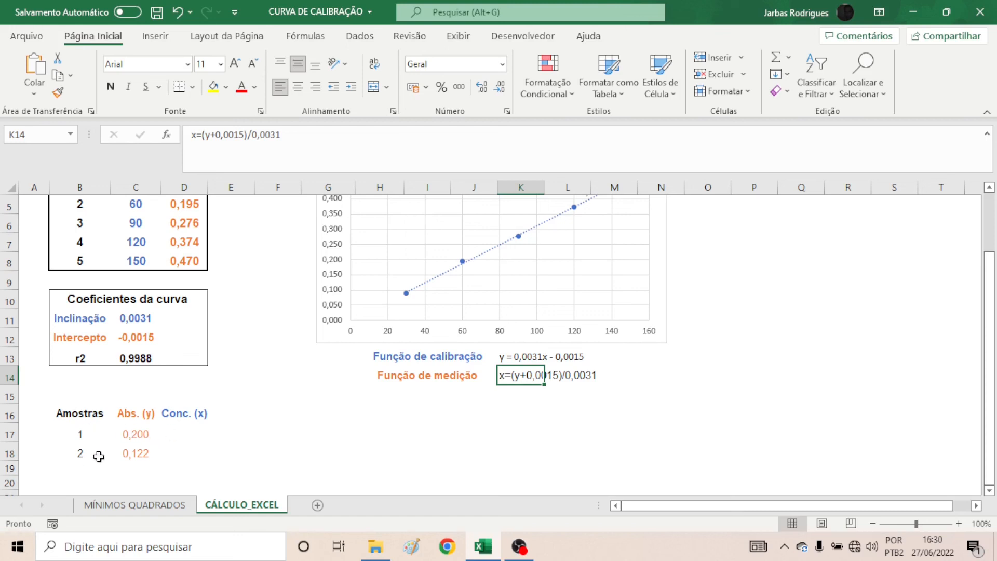
{"action": "left_click", "coordinate": [185, 431]}
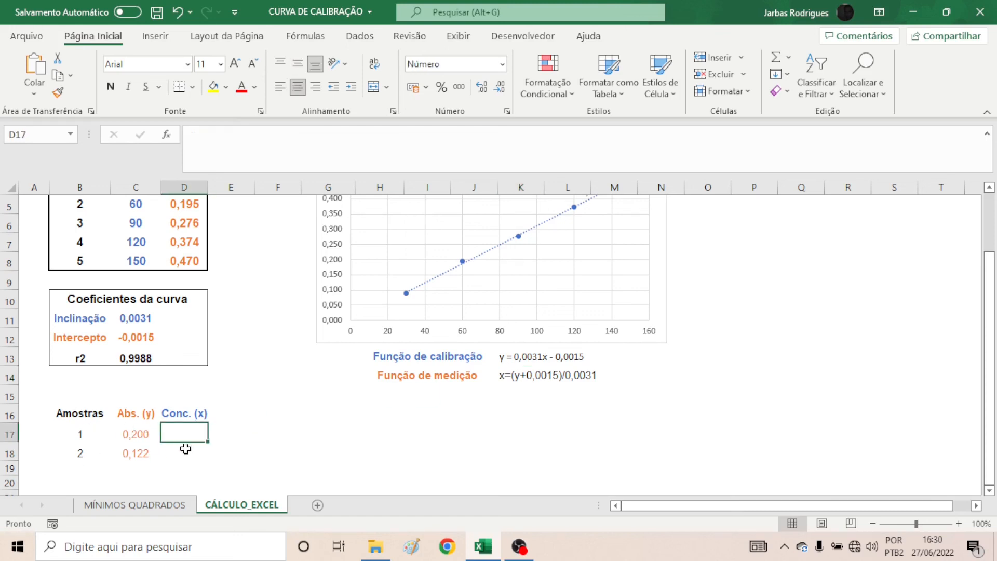
{"action": "type", "text": "="}
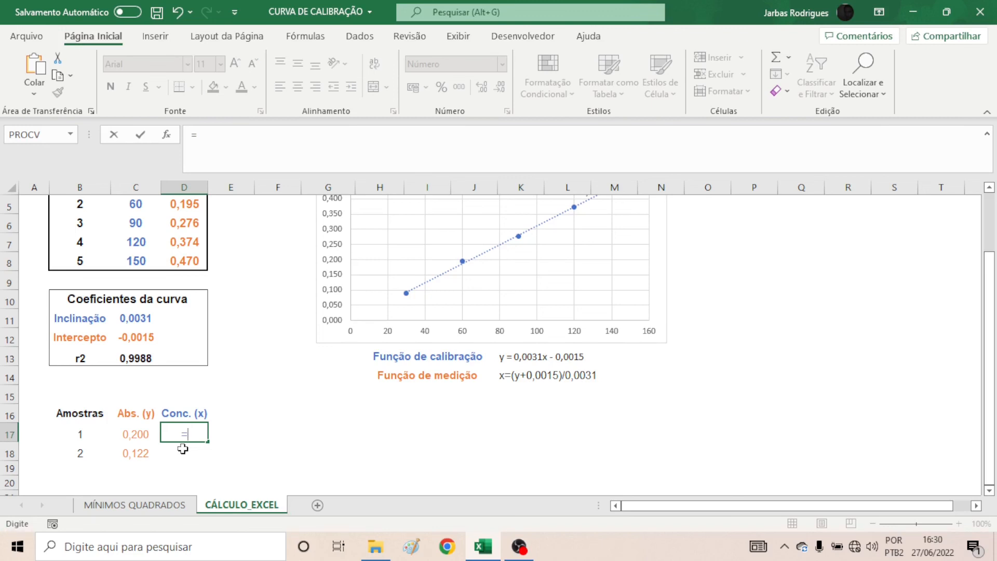
{"action": "type", "text": "("}
{"action": "left_click", "coordinate": [143, 435]}
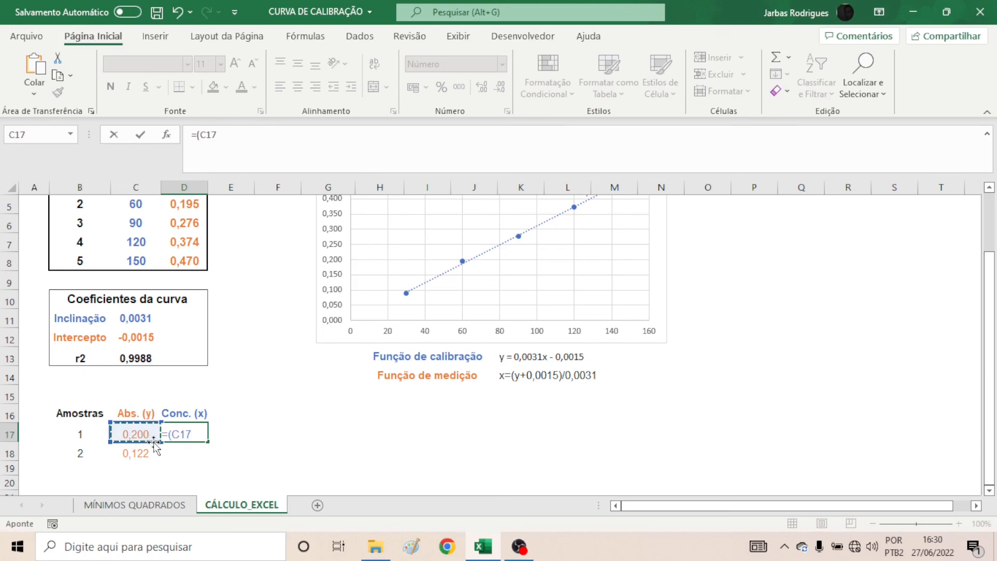
{"action": "type", "text": "+0,0015)/0,0031"}
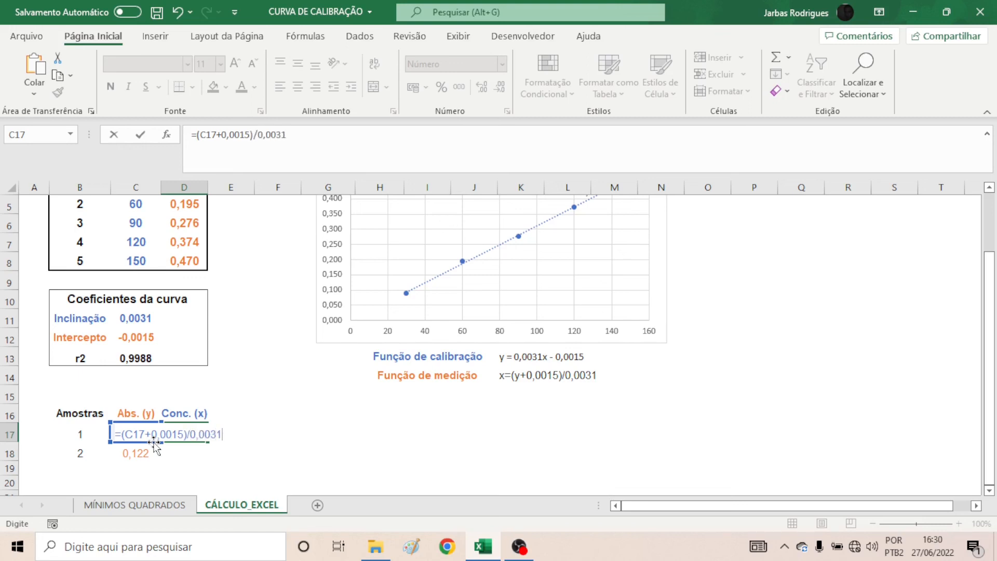
{"action": "key", "text": "Return"}
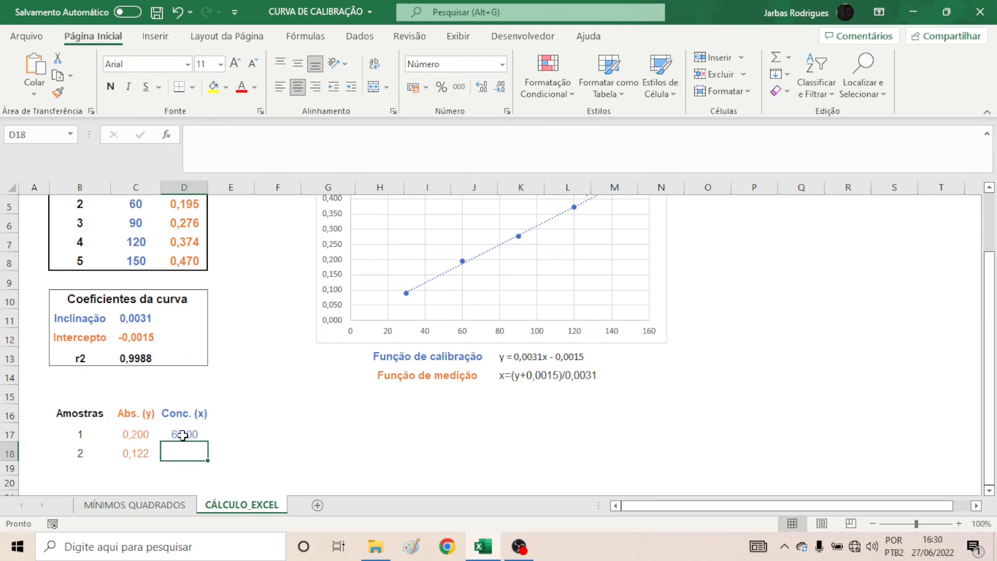
- Fill the concentration formula from D17 down to D18 for sample 2 and check both cells' formulas
{"action": "left_click", "coordinate": [177, 437]}
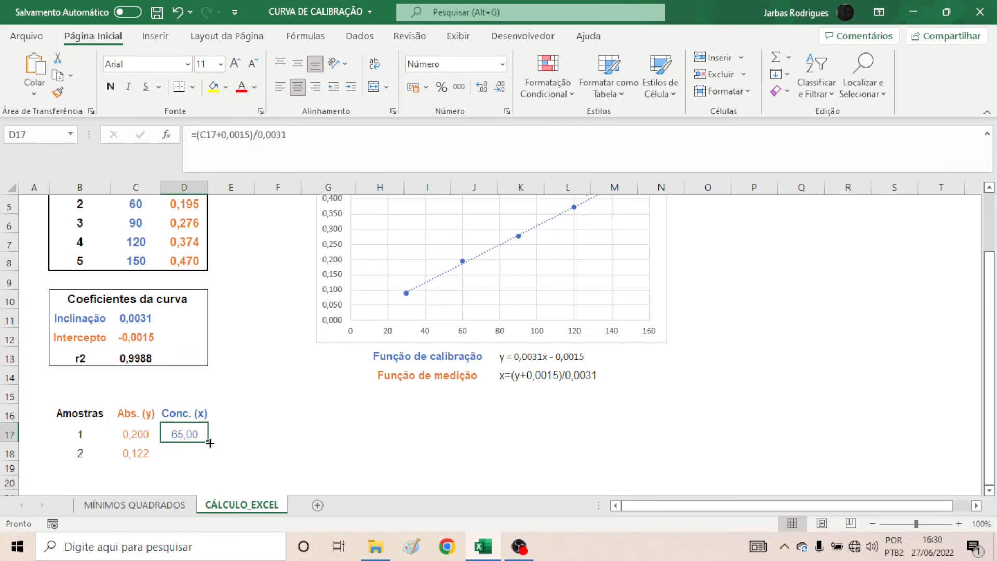
{"action": "left_click_drag", "start_coordinate": [210, 442], "coordinate": [210, 461]}
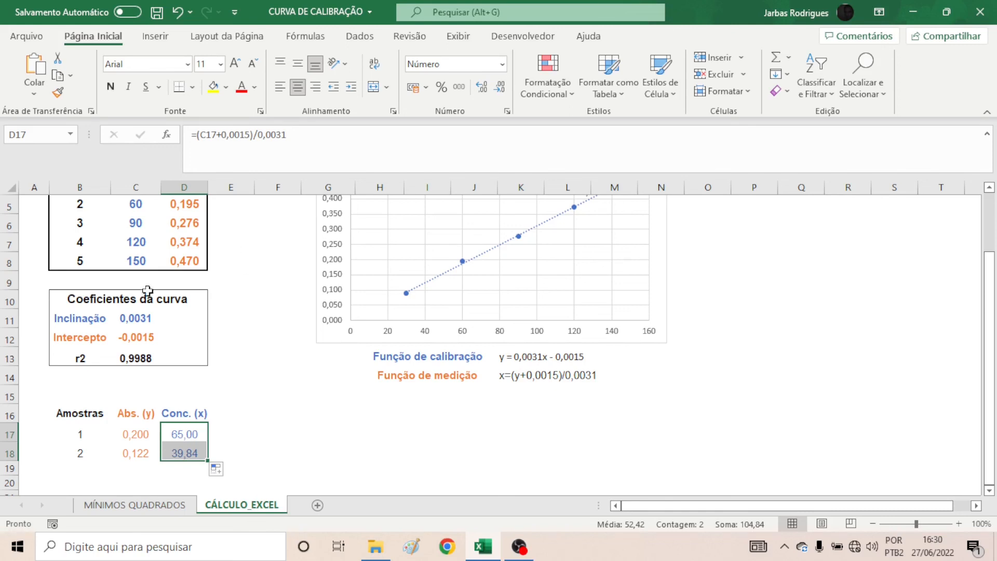
{"action": "left_click", "coordinate": [184, 434]}
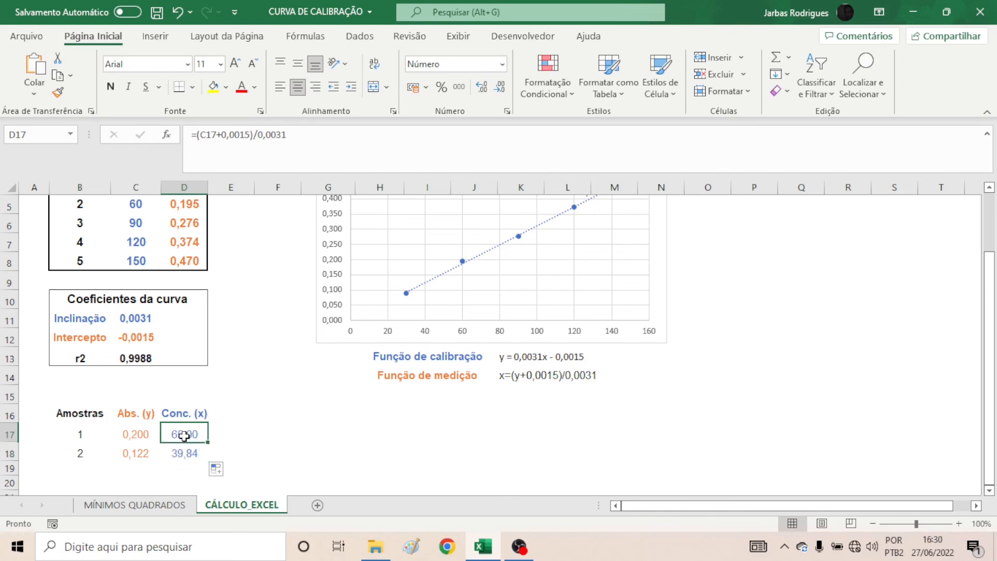
{"action": "left_click", "coordinate": [184, 451]}
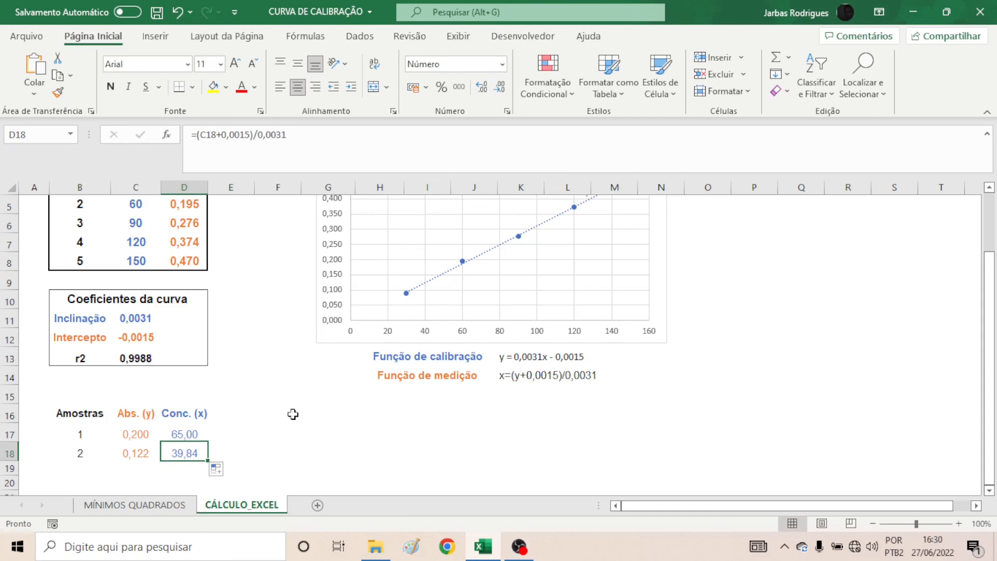
{"action": "left_click", "coordinate": [188, 436]}
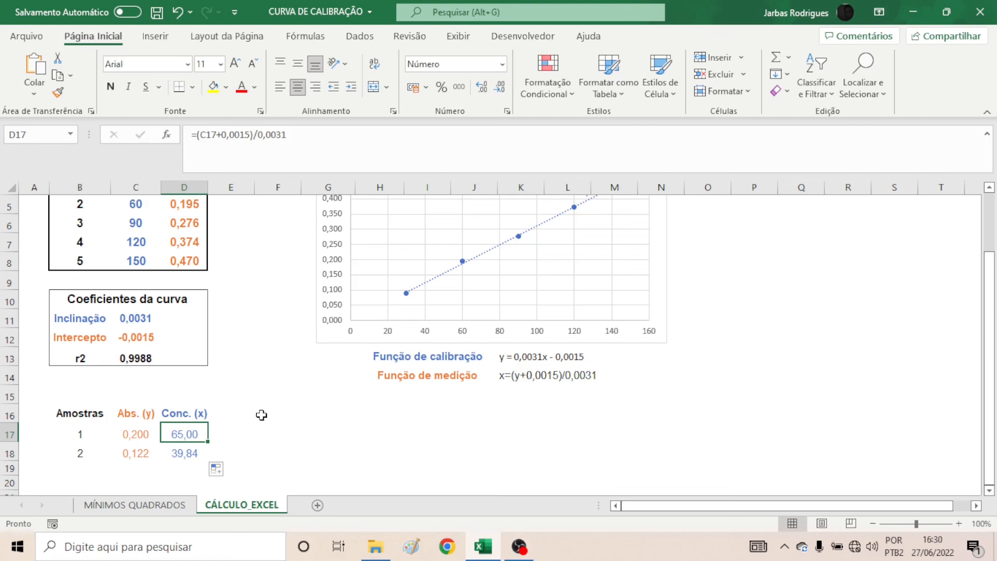
{"action": "left_click", "coordinate": [266, 263]}
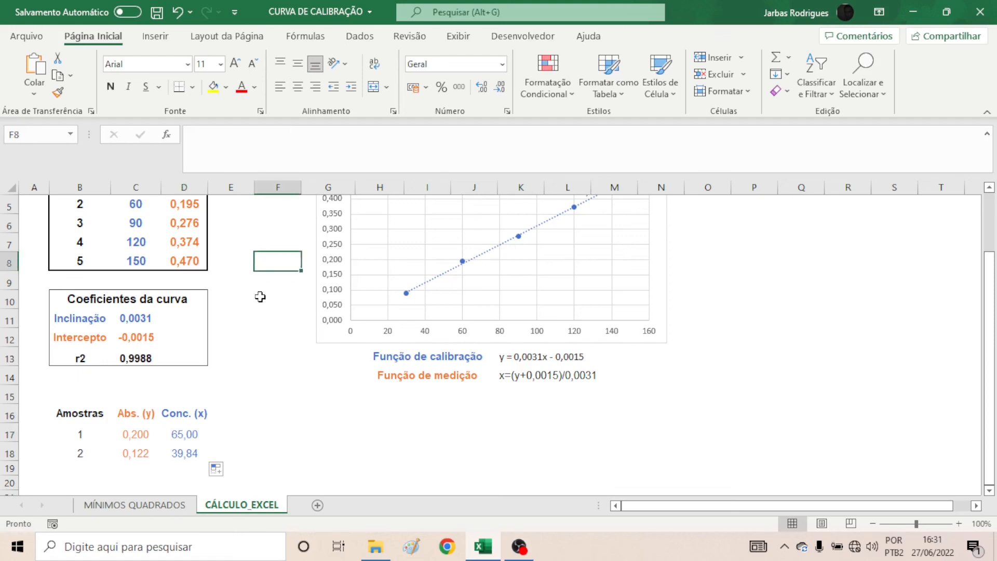
{"action": "left_click", "coordinate": [270, 329]}
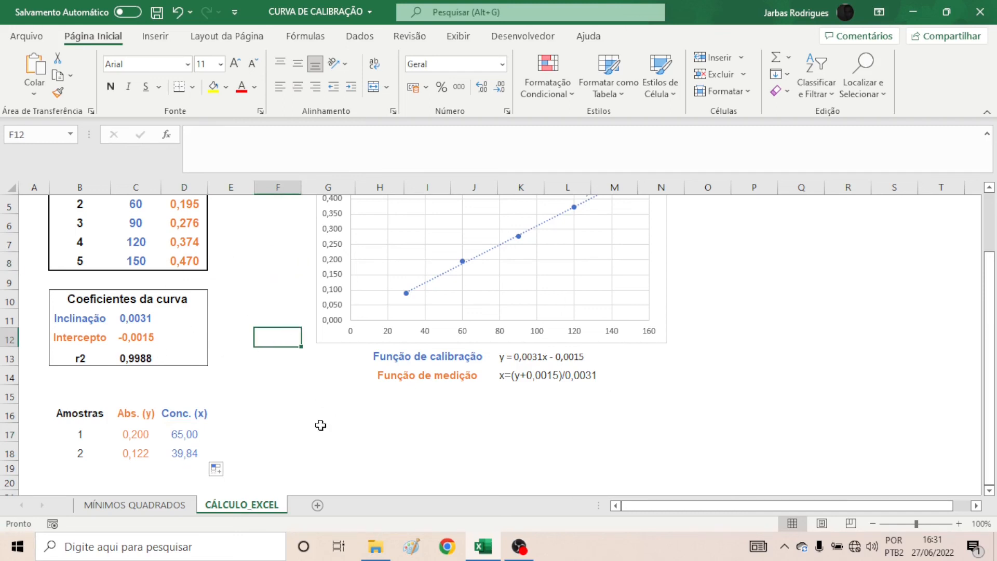